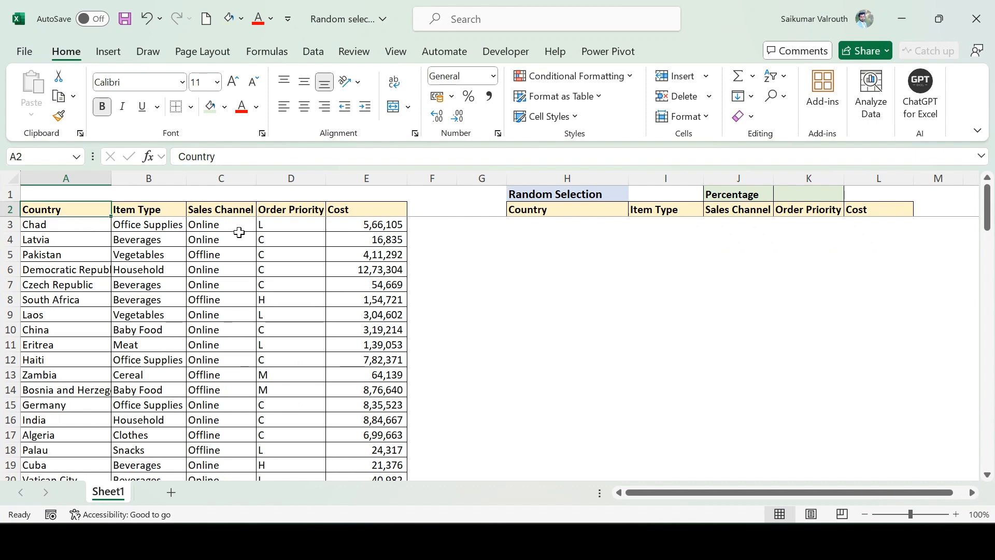
# - Set the random selection percentage in cell K1 to 20%
pyautogui.click(119, 251)
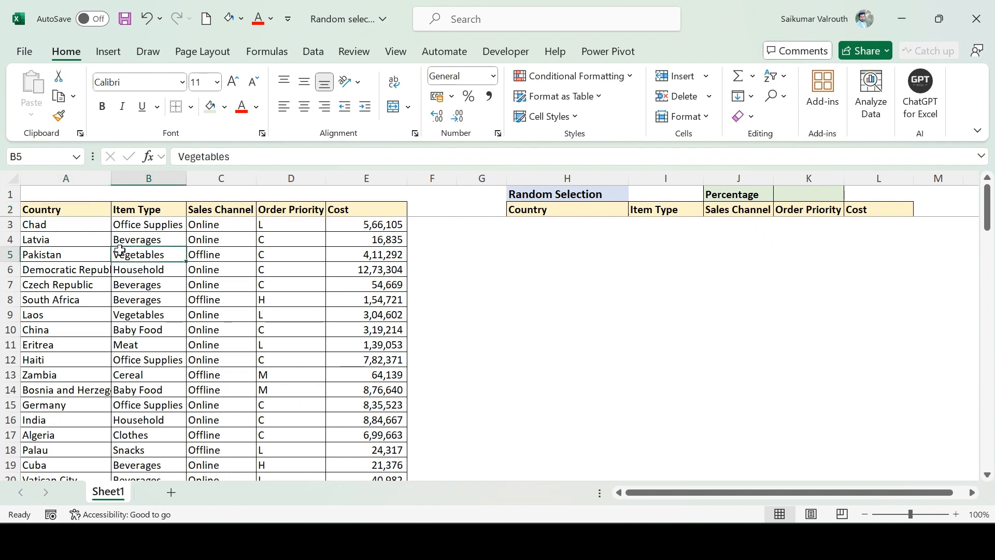
pyautogui.scroll(-2, 120, 250)
pyautogui.scroll(2, 120, 250)
pyautogui.click(793, 197)
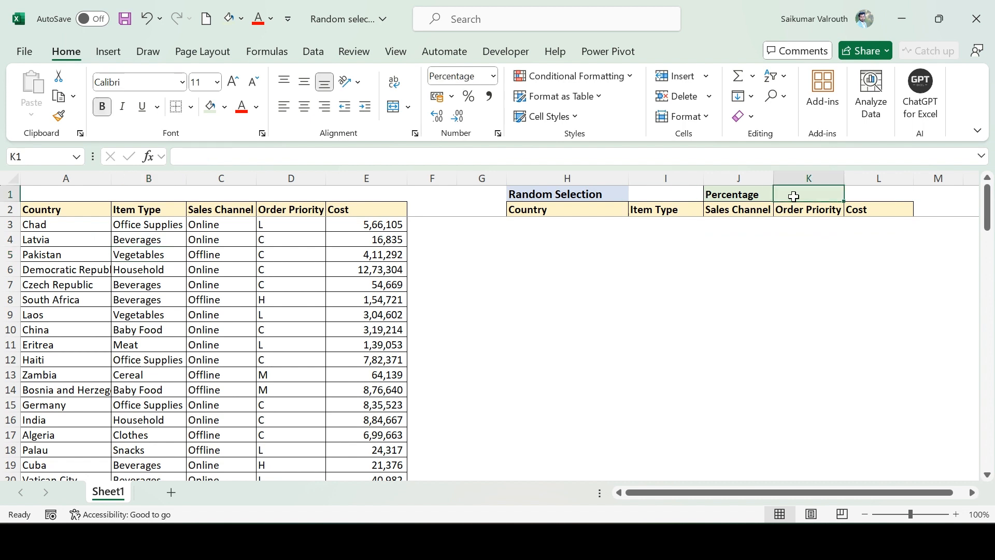
pyautogui.write('2')
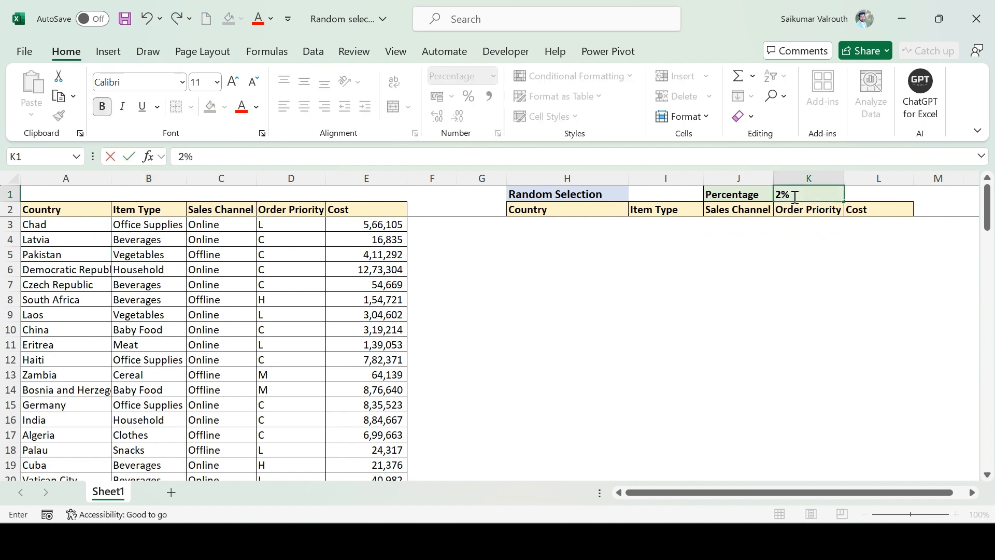
pyautogui.write('0')
pyautogui.press('Return')
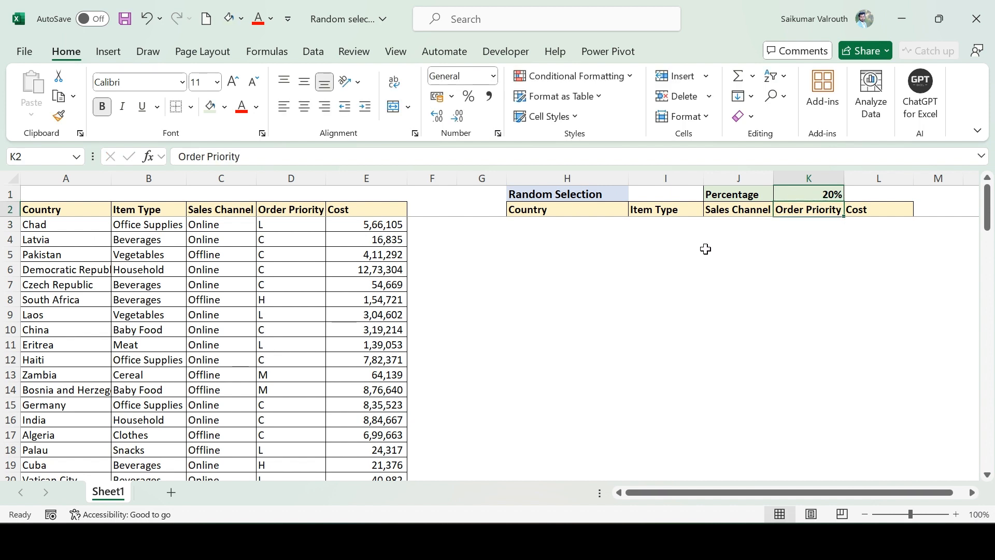
# - Clear the percentage value from cell K1
pyautogui.click(548, 238)
pyautogui.press('Up')
pyautogui.press('Up')
pyautogui.press('Right')
pyautogui.press('Down')
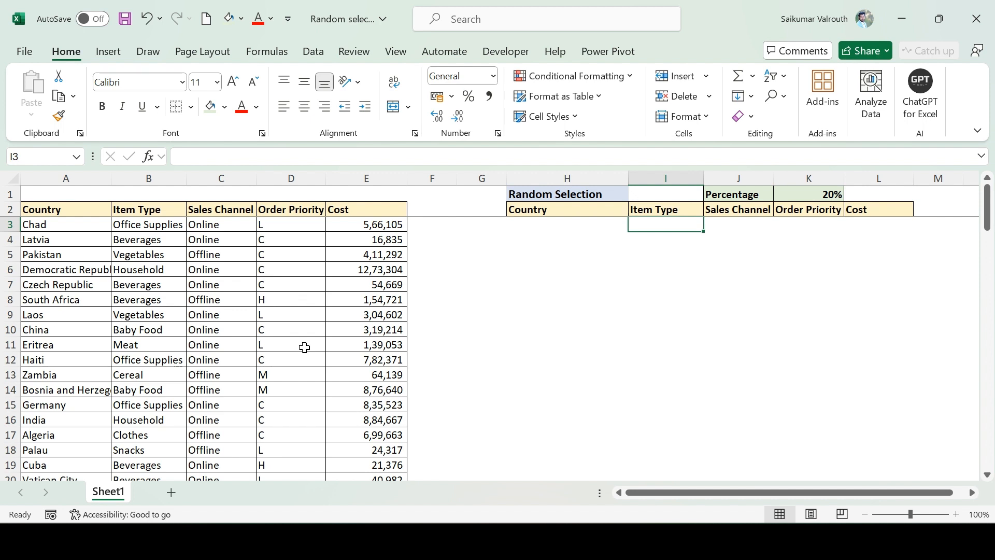
pyautogui.press('Right')
pyautogui.press('Right')
pyautogui.press('Up')
pyautogui.press('Up')
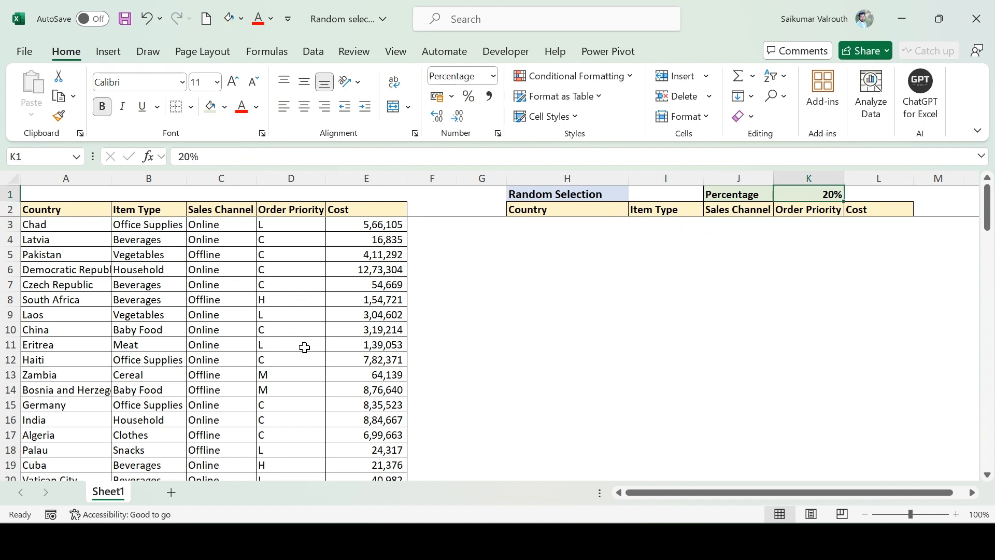
pyautogui.press('Delete')
# - Examine the source data table from its first records down to its last row
pyautogui.click(219, 300)
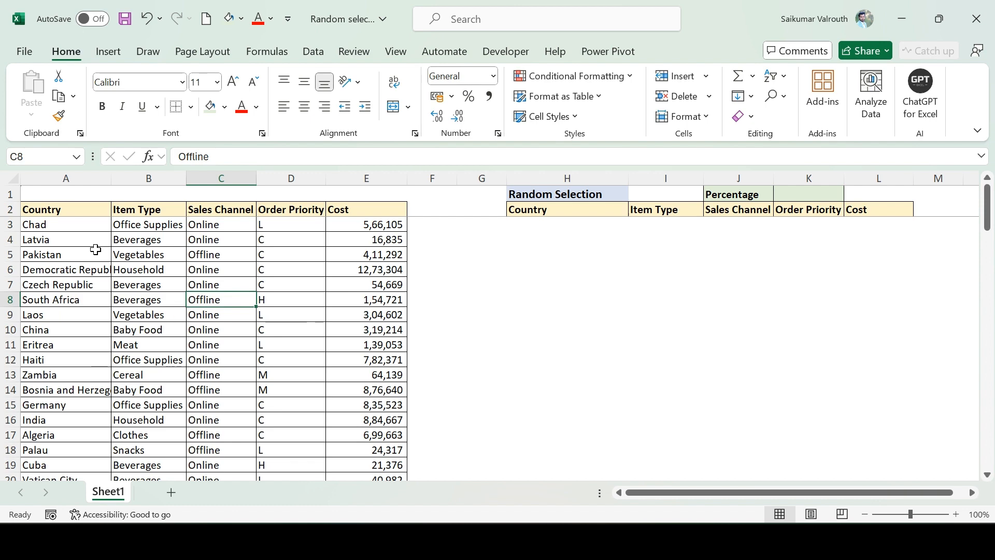
pyautogui.scroll(-3, 95, 249)
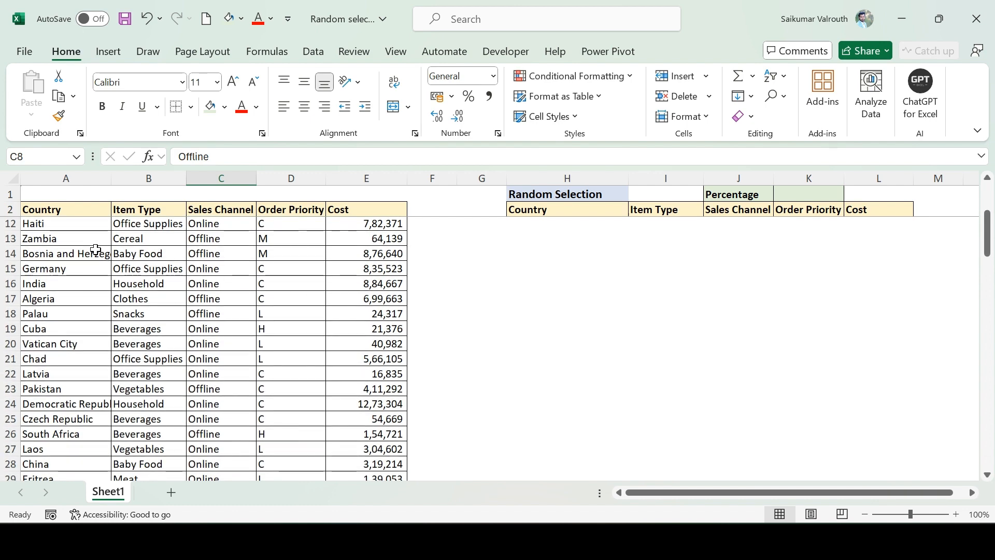
pyautogui.scroll(-7, 154, 296)
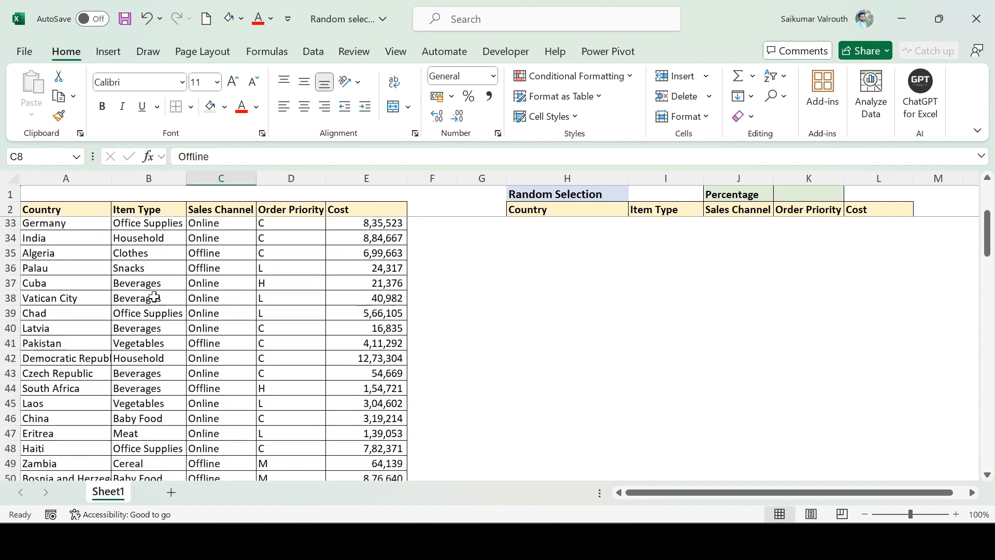
pyautogui.scroll(-15, 154, 296)
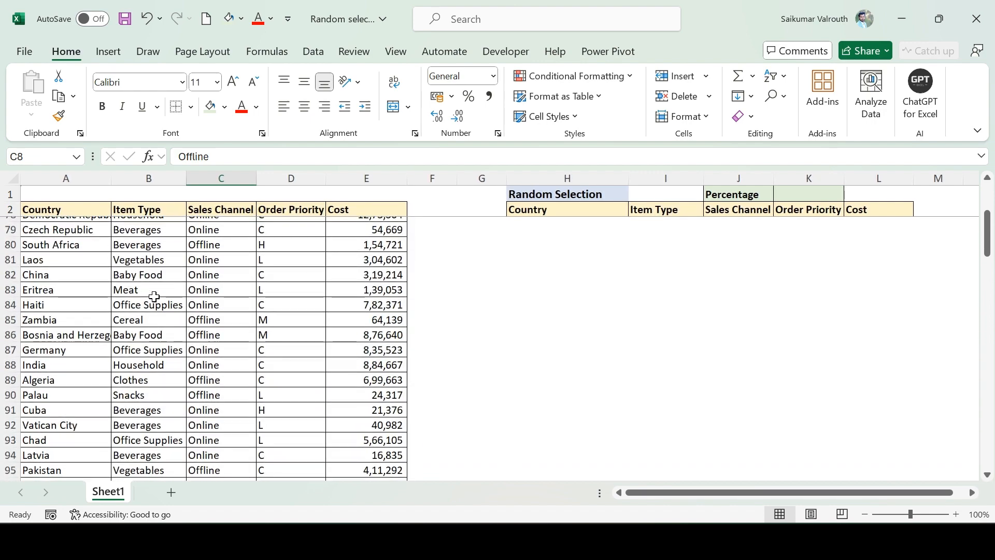
pyautogui.scroll(-6, 154, 297)
pyautogui.click(69, 320)
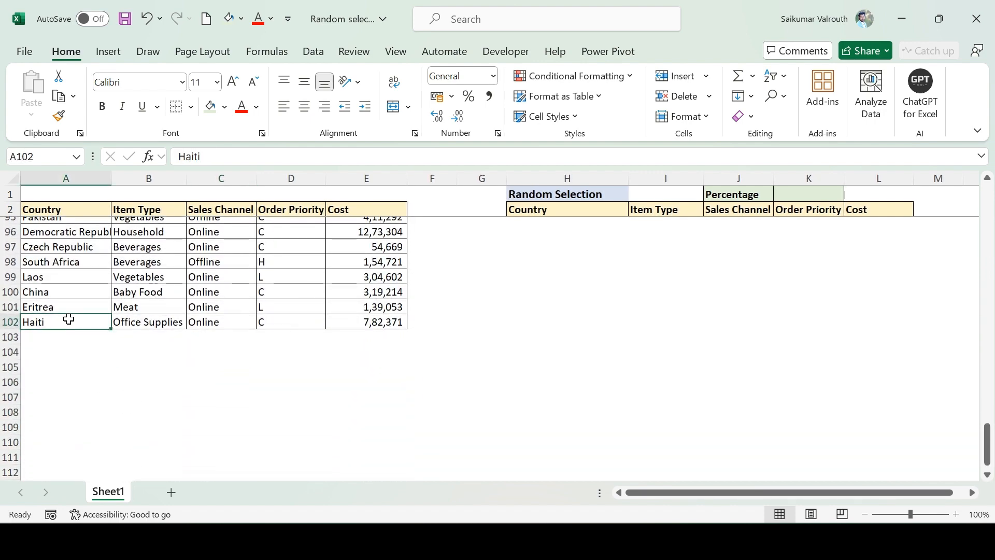
pyautogui.press('Up')
pyautogui.press('Down')
pyautogui.hotkey('shift', 'Up')
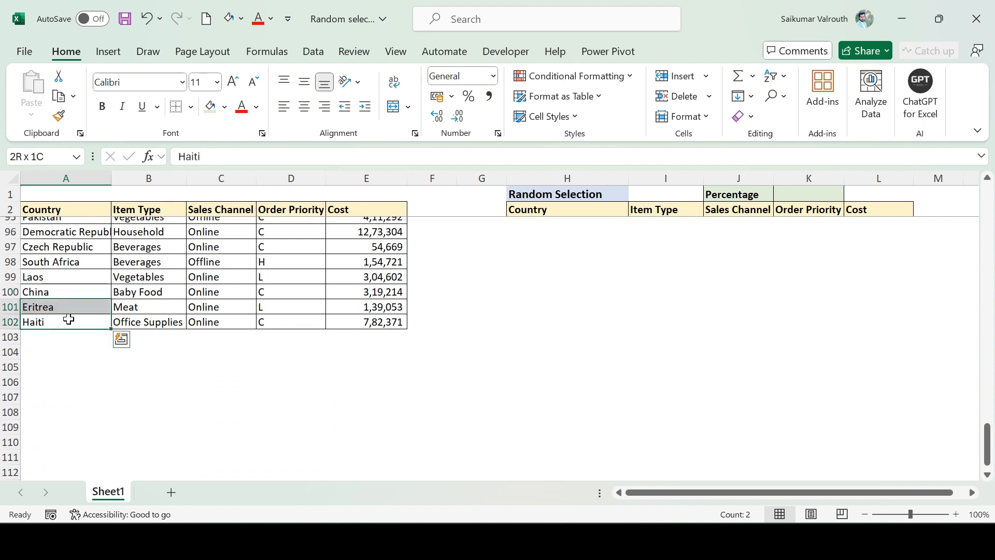
pyautogui.press('Up')
pyautogui.press('Up')
pyautogui.press('Right')
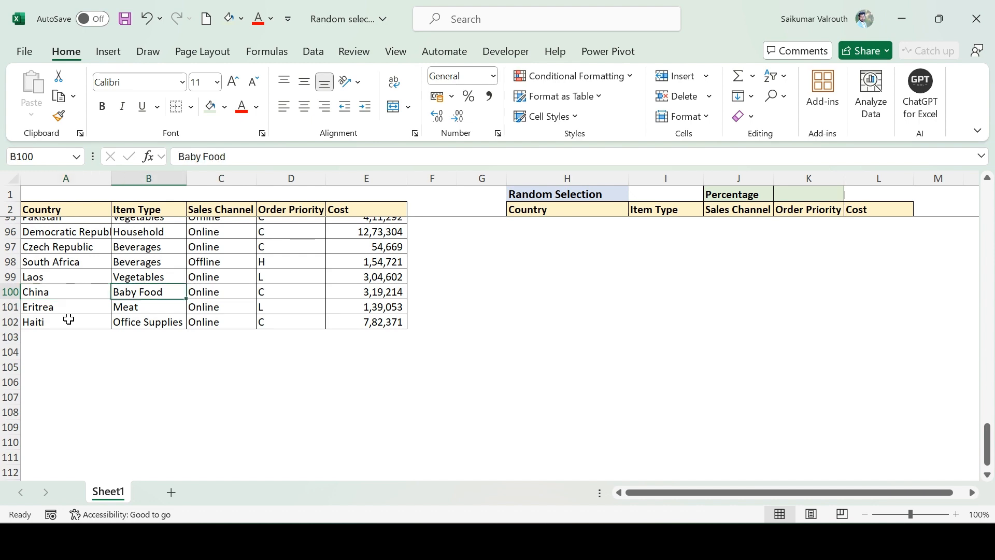
pyautogui.hotkey('ctrl', 'Up')
pyautogui.press('Down')
pyautogui.press('Down')
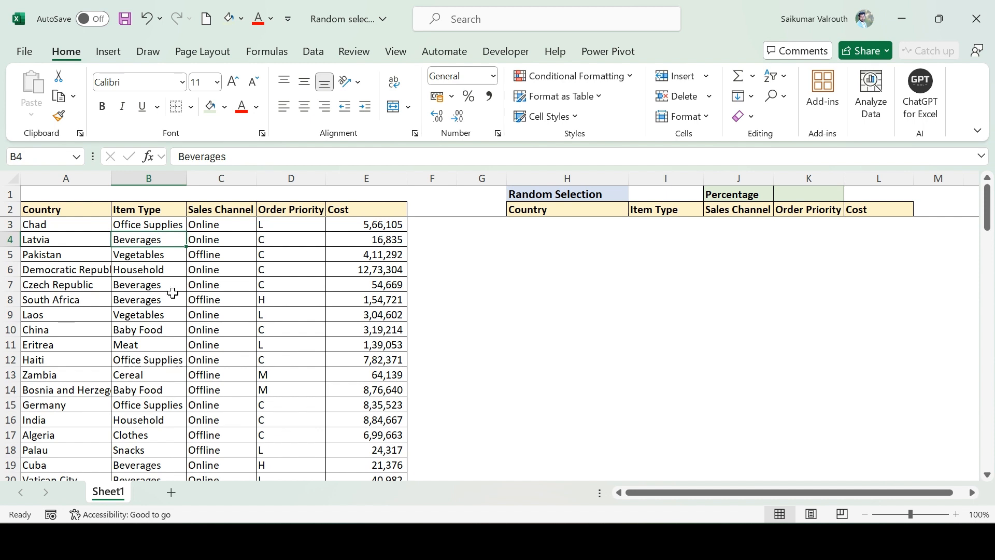
# - Start a SORTBY formula in cell H3, below the Country header of the Random Selection table
pyautogui.click(793, 201)
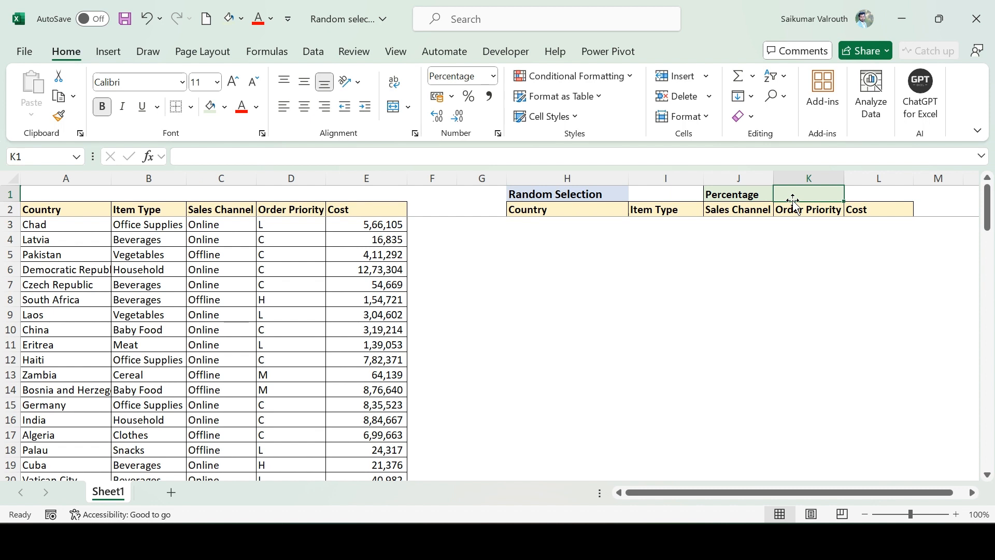
pyautogui.press('Left')
pyautogui.press('Left')
pyautogui.press('Left')
pyautogui.press('Down')
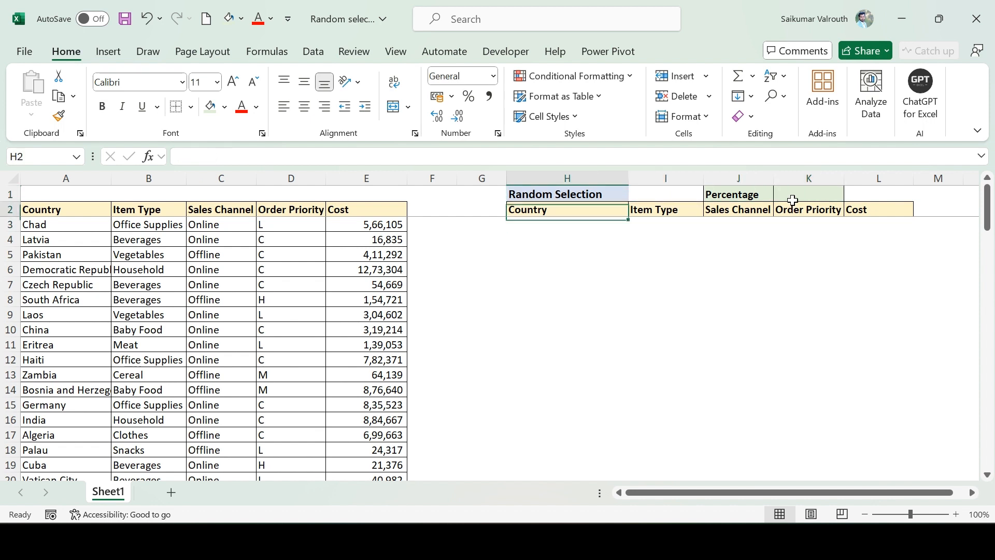
pyautogui.press('Down')
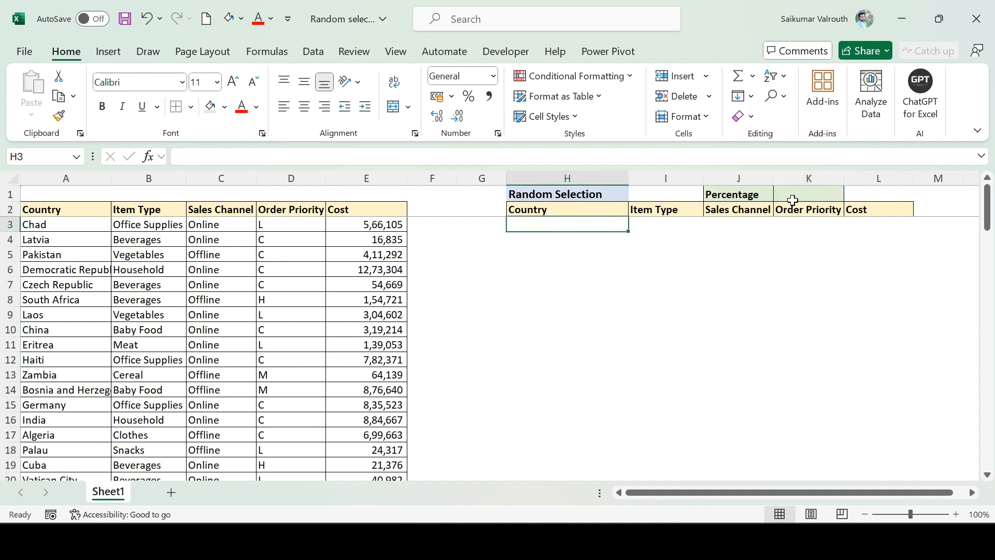
pyautogui.write('=')
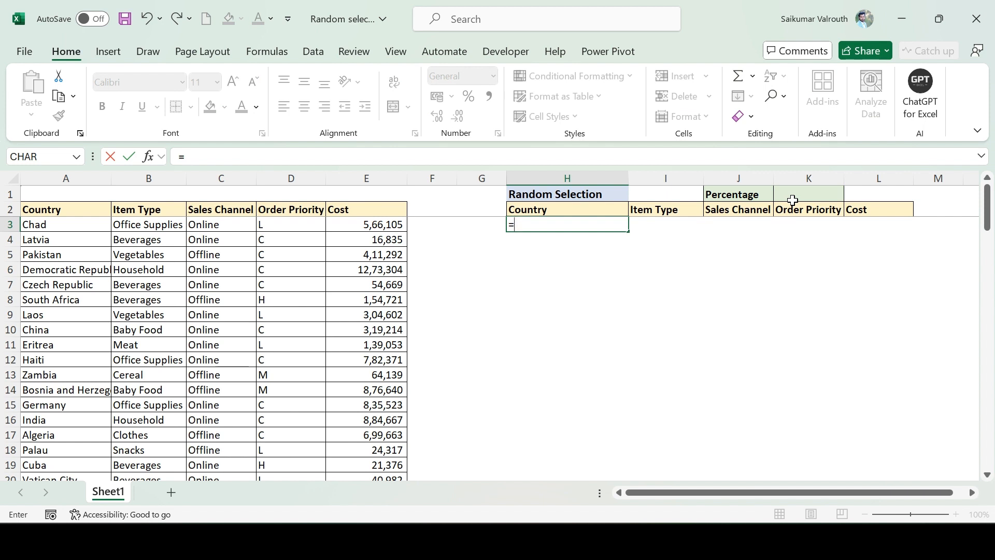
pyautogui.write('SOR')
pyautogui.press('Down')
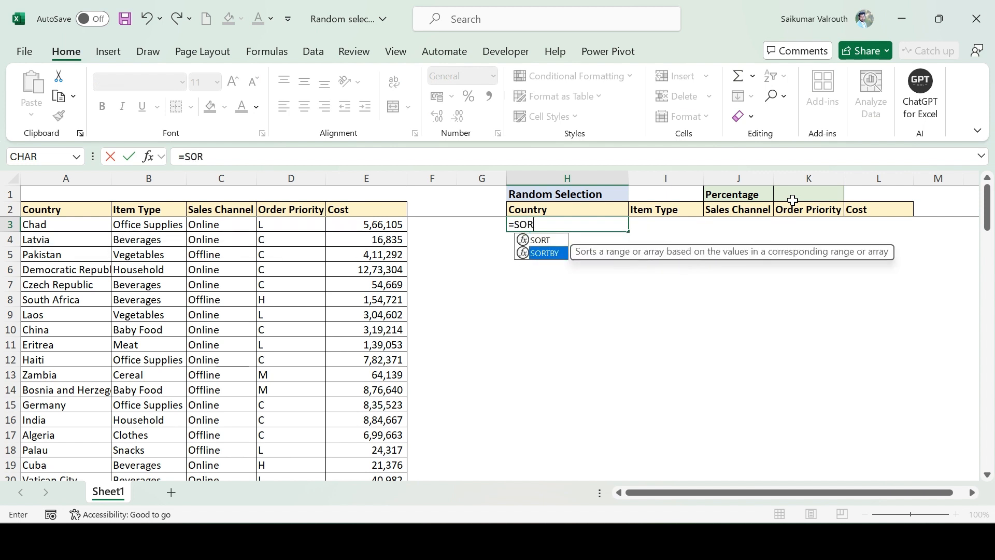
pyautogui.press('Tab')
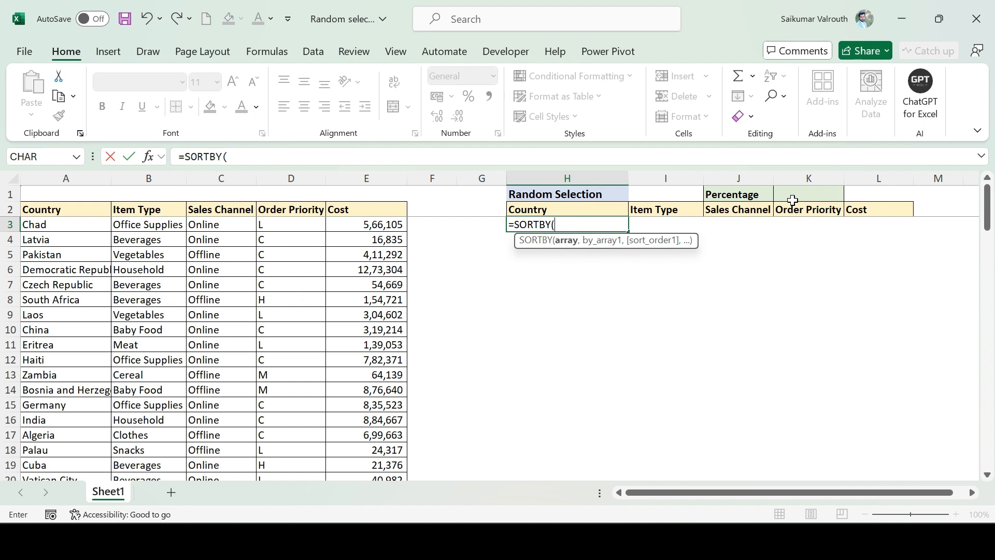
# - Supply the source data range A3:E102 as the array argument of SORTBY
pyautogui.press('Left')
pyautogui.press('Left')
pyautogui.press('Left')
pyautogui.press('Left')
pyautogui.press('Left')
pyautogui.press('Left')
pyautogui.press('Left')
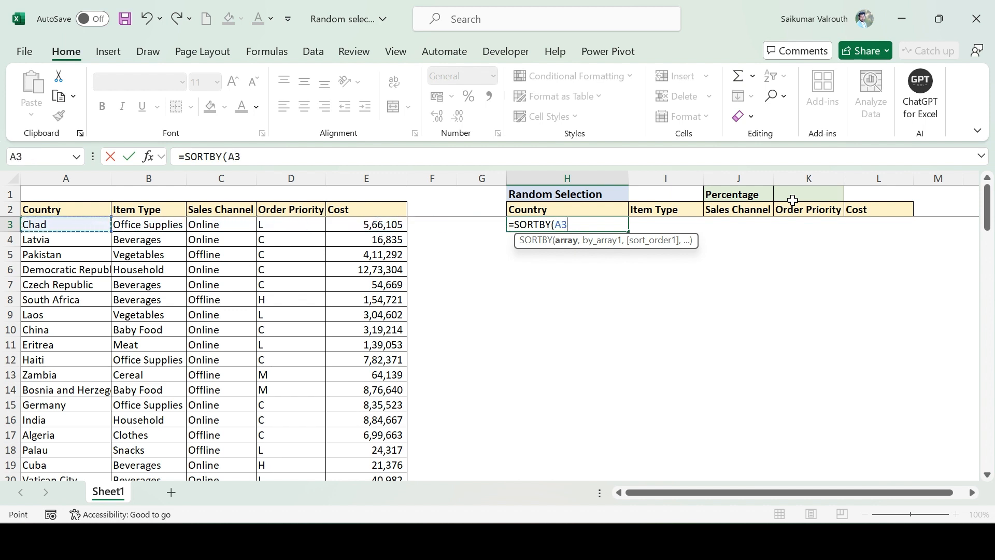
pyautogui.hotkey('shift', 'Right')
pyautogui.hotkey('shift', 'Right')
pyautogui.hotkey('shift', 'Right')
pyautogui.hotkey('shift', 'Right')
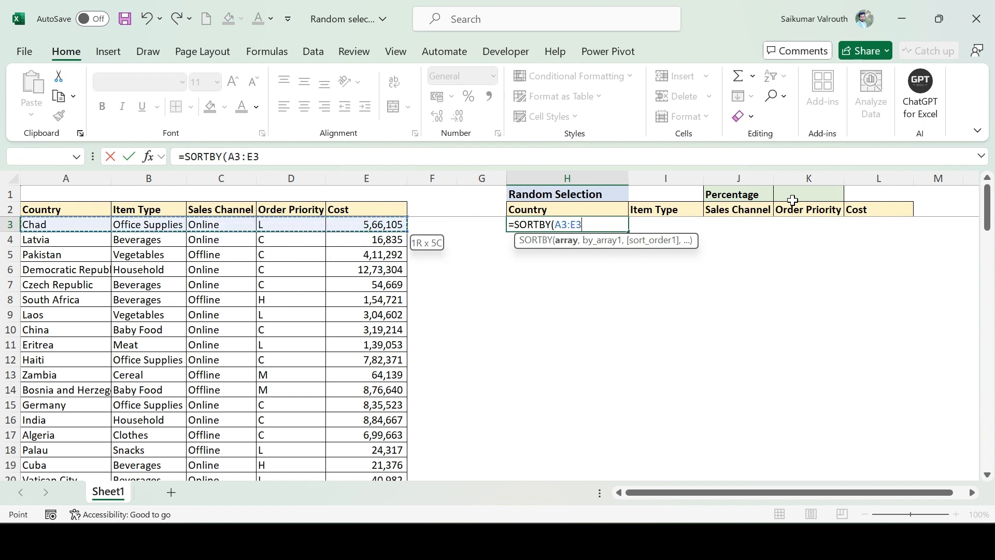
pyautogui.hotkey('ctrl', 'shift', 'Down')
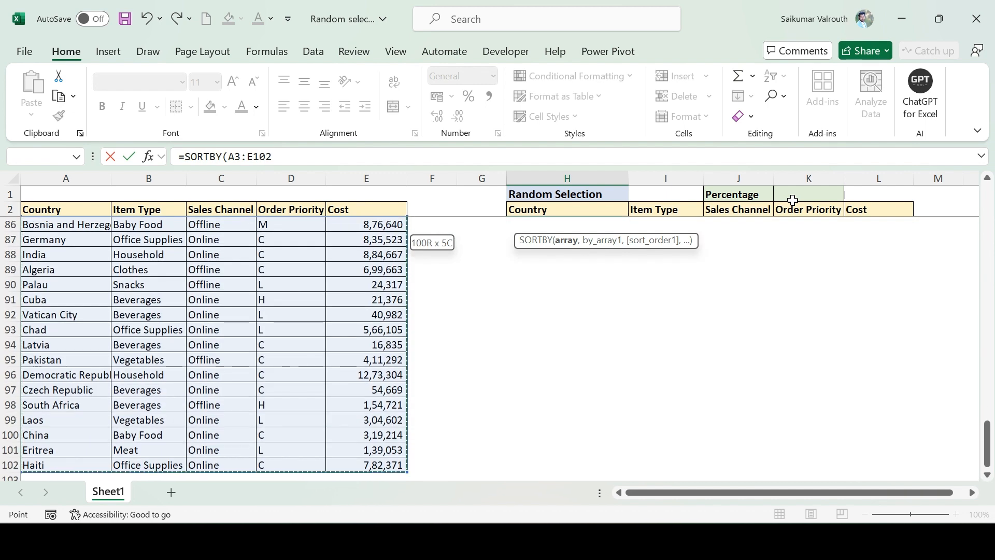
pyautogui.write(',')
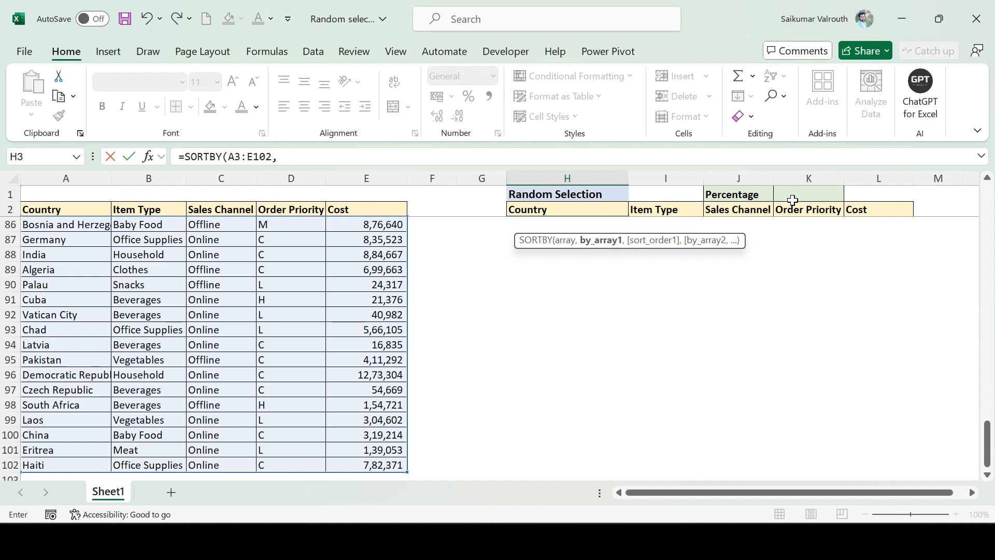
# - Add RANDARRAY(COUNTA(A3:A102)) as the by_array1 argument of the SORTBY formula
pyautogui.write('RAND')
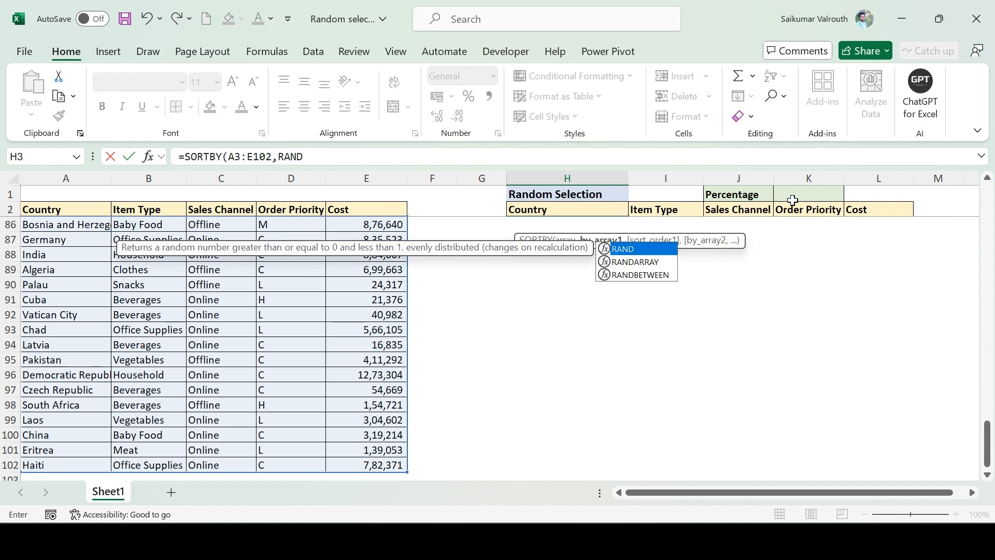
pyautogui.press('Down')
pyautogui.press('Tab')
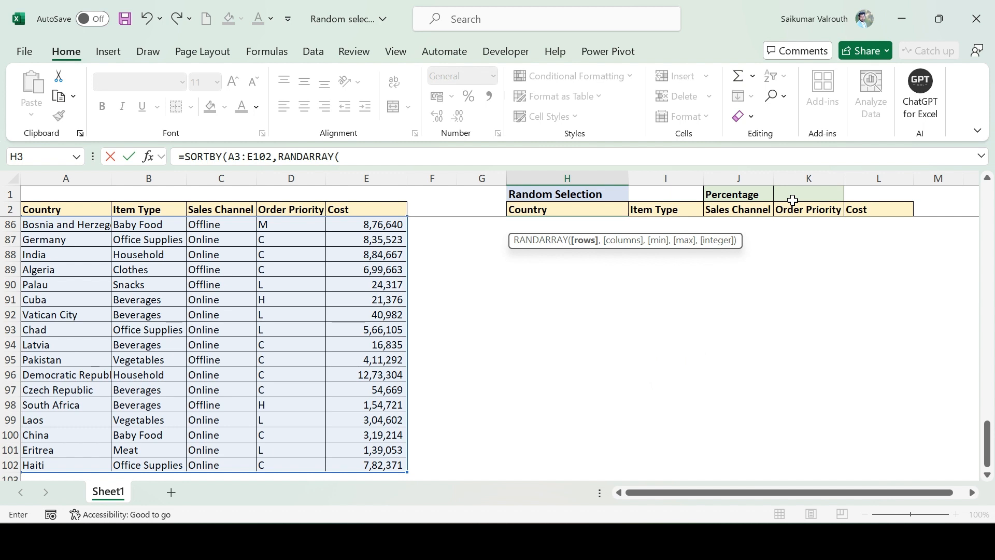
pyautogui.click(366, 159)
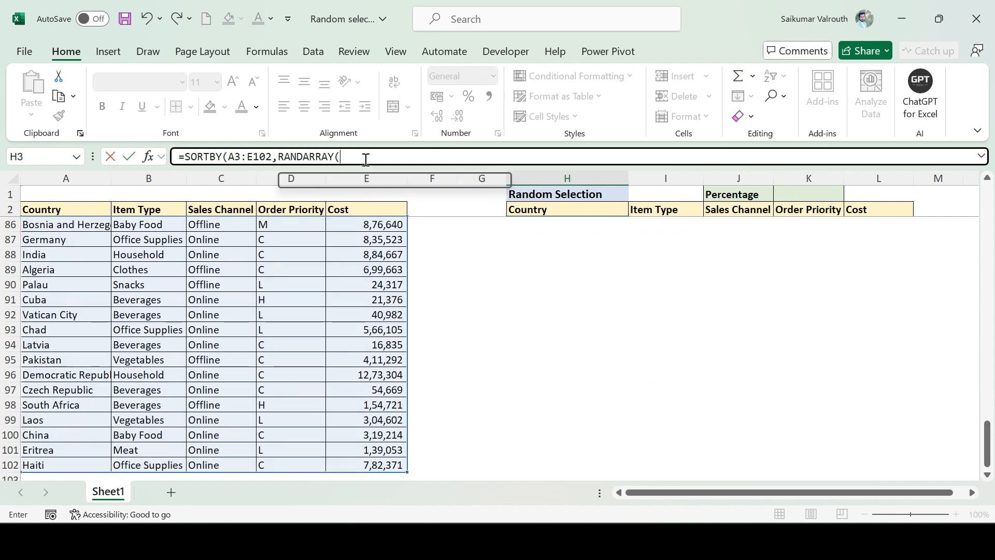
pyautogui.write('CO')
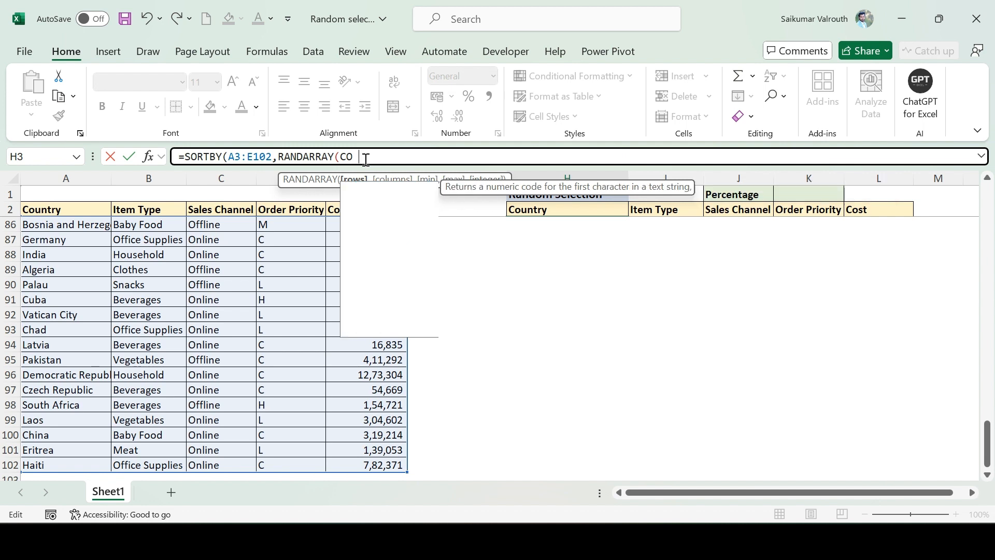
pyautogui.write('UNTA')
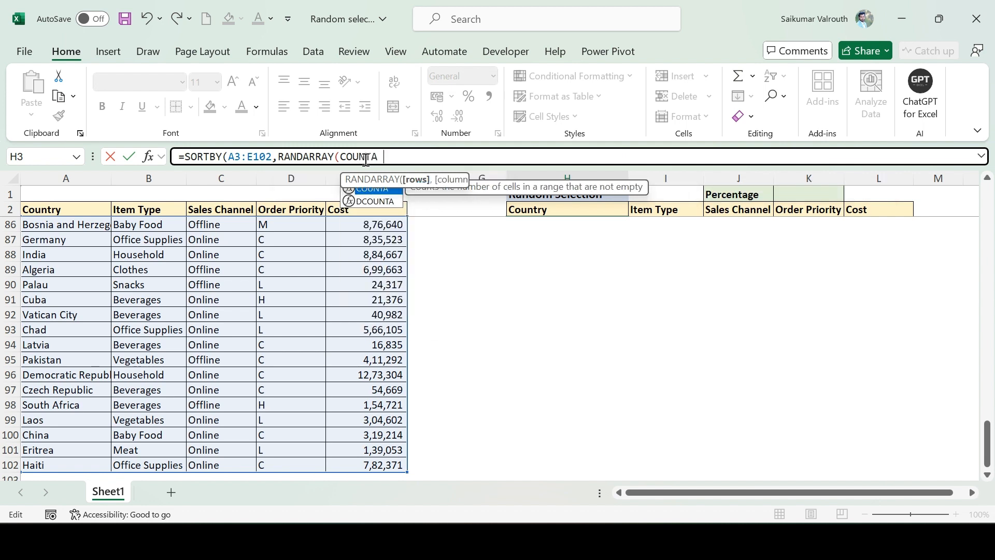
pyautogui.write('(')
pyautogui.click(53, 305)
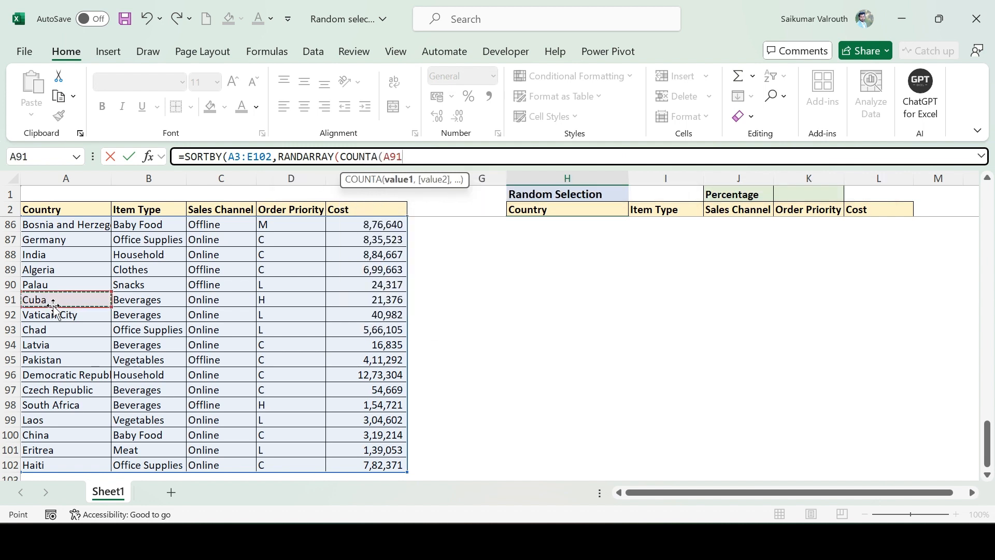
pyautogui.hotkey('ctrl', 'Home')
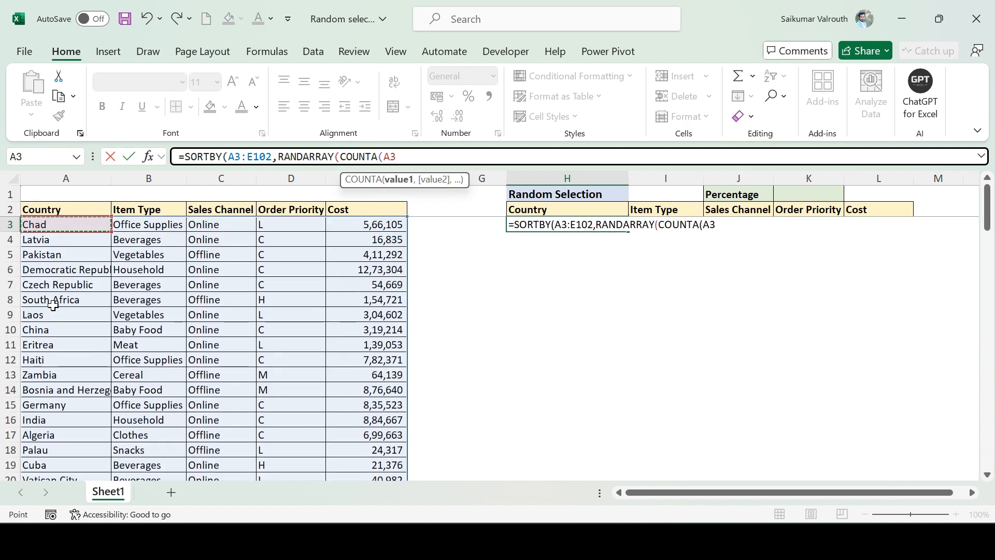
pyautogui.hotkey('ctrl', 'shift', 'Down')
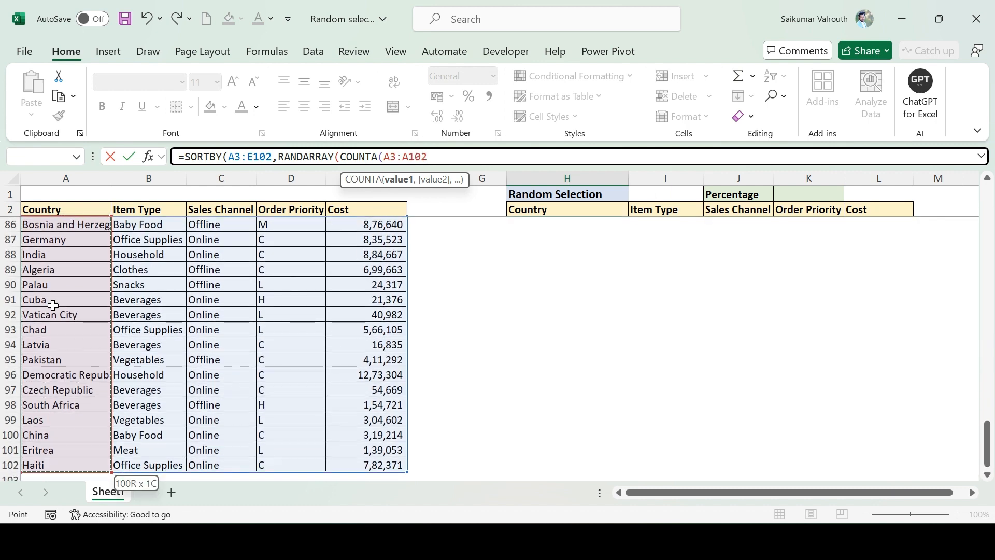
pyautogui.write('))')
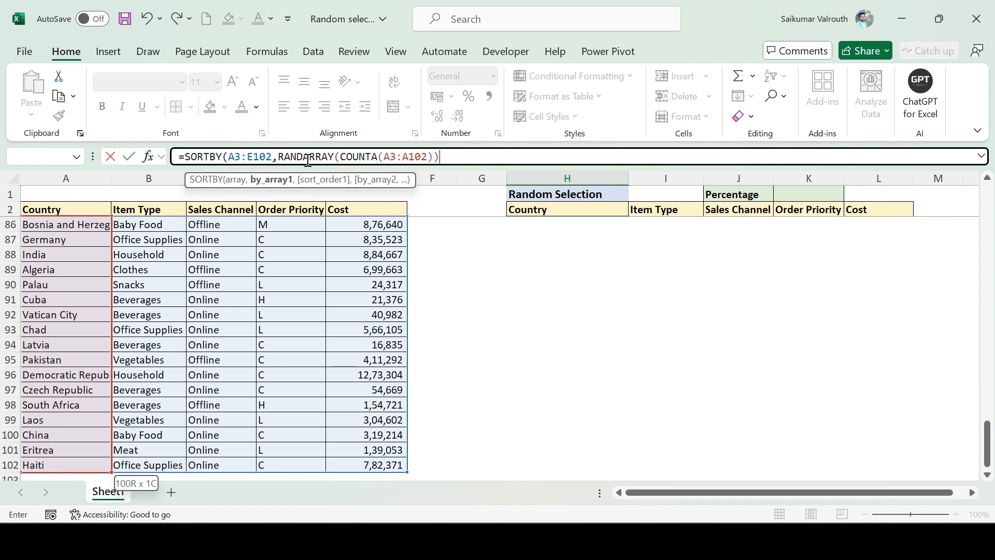
# - Complete the SORTBY formula in H3 with ascending sort order 1 and enter it
pyautogui.click(252, 156)
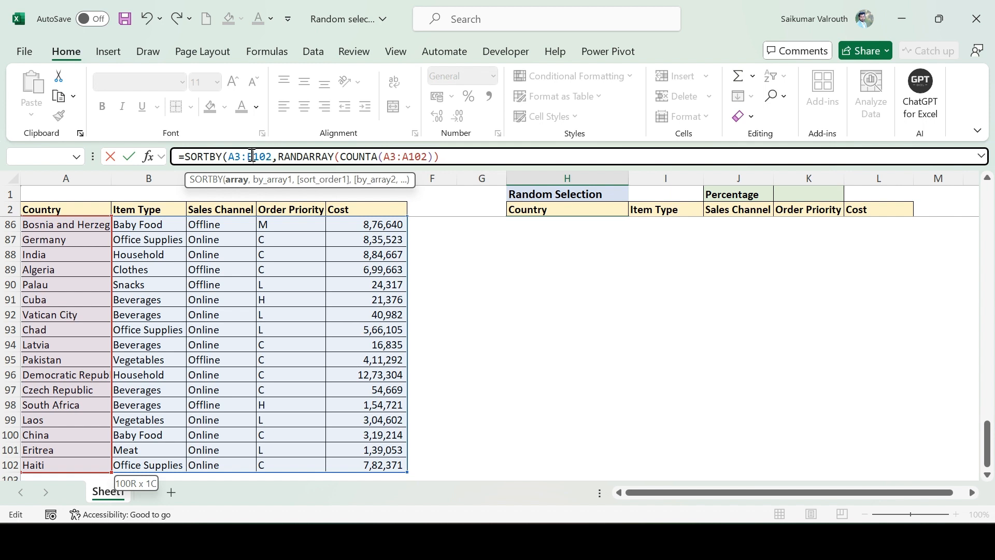
pyautogui.click(452, 158)
pyautogui.write(',')
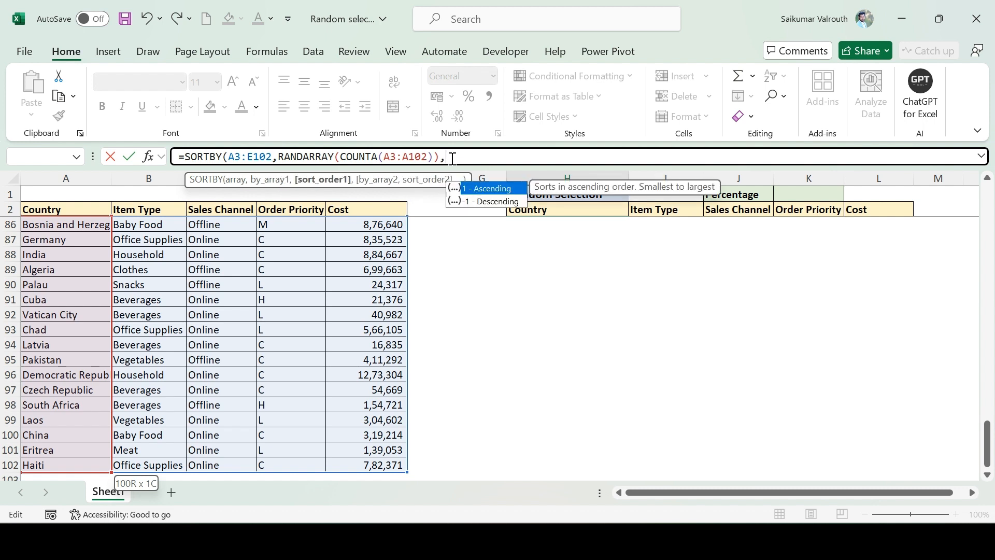
pyautogui.write('1')
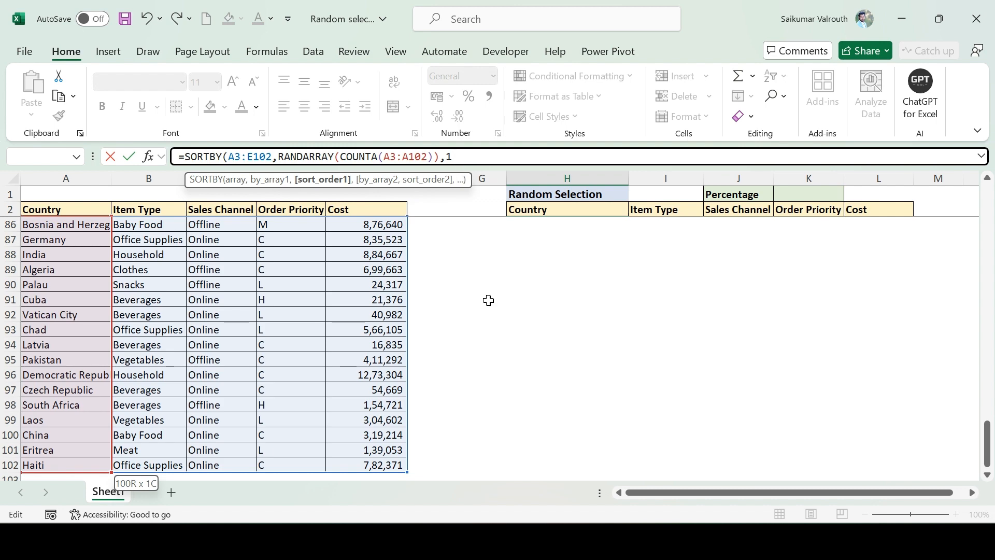
pyautogui.write(')')
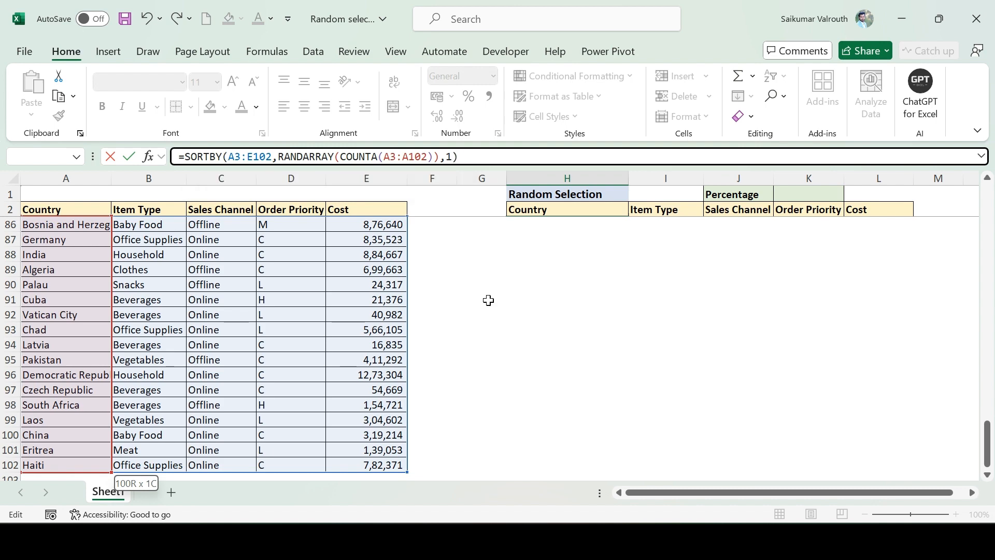
pyautogui.press('Return')
pyautogui.press('Up')
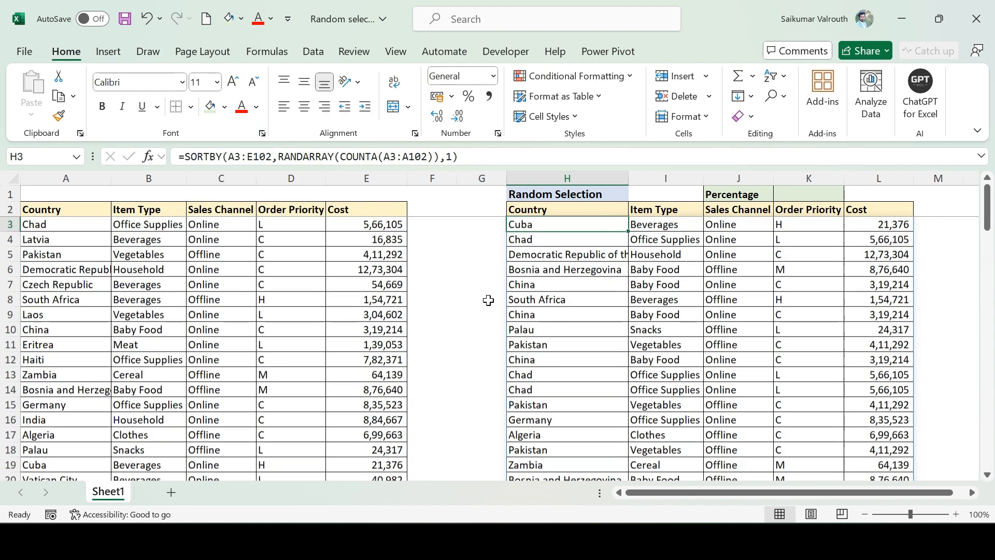
pyautogui.press('Up')
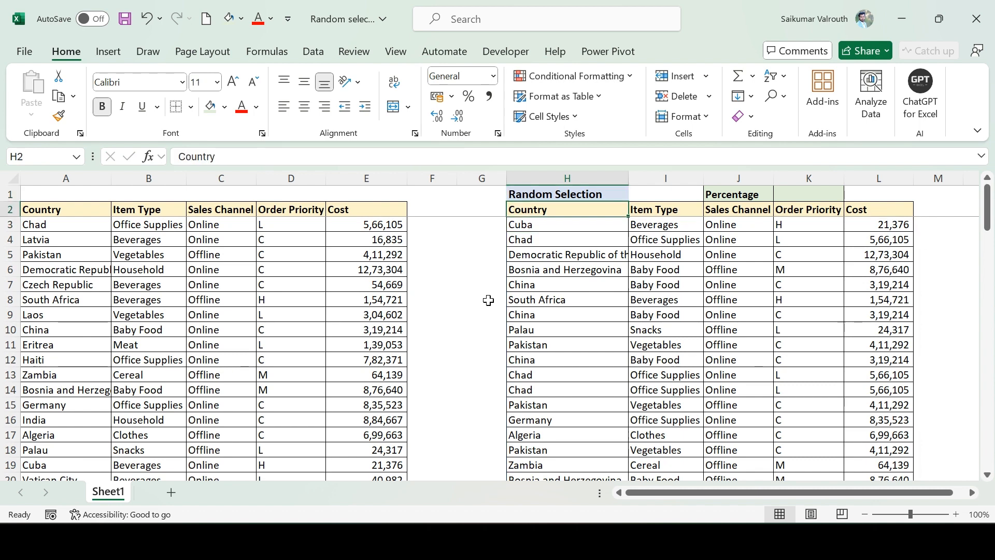
pyautogui.press('Down')
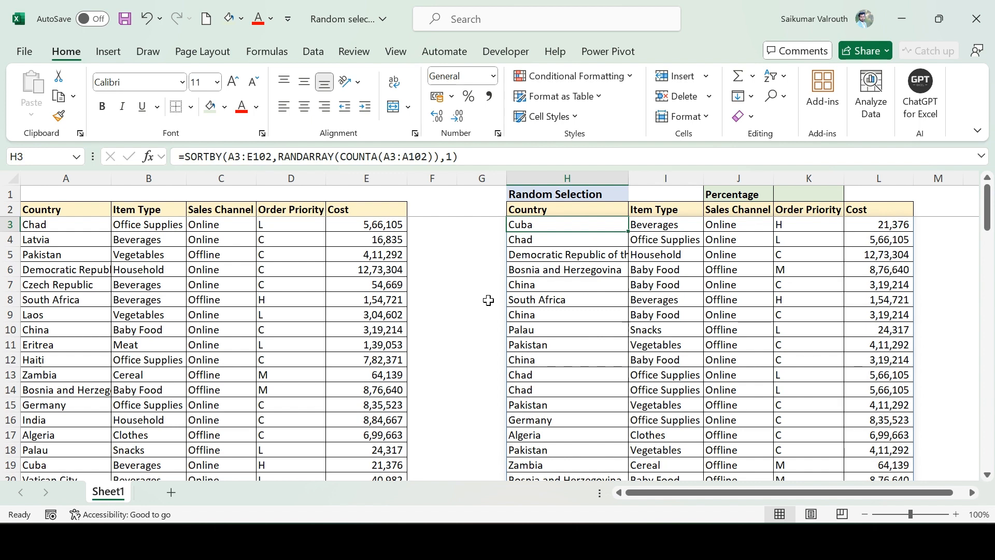
# - Enter 5% as the Percentage value in cell K1
pyautogui.click(799, 197)
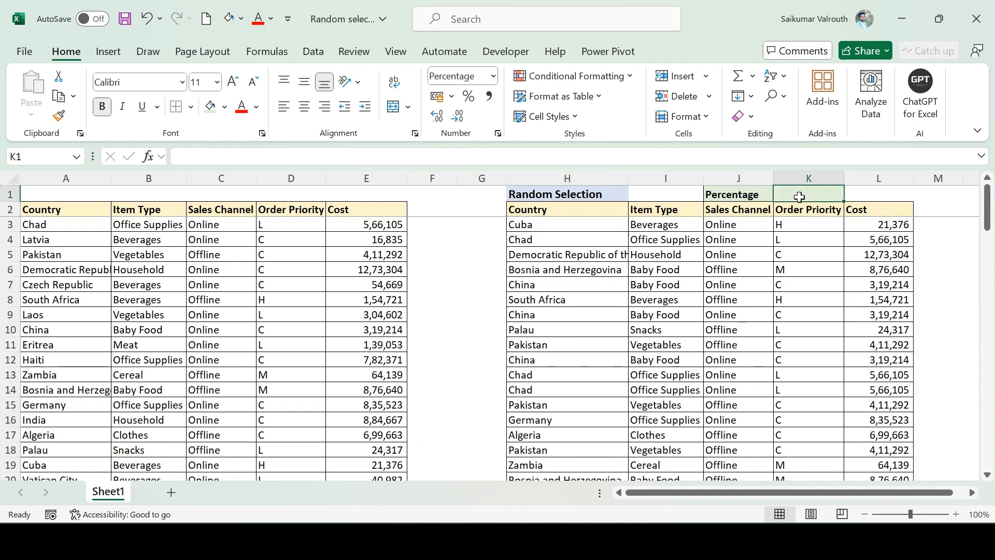
pyautogui.write('5%')
pyautogui.click(800, 196)
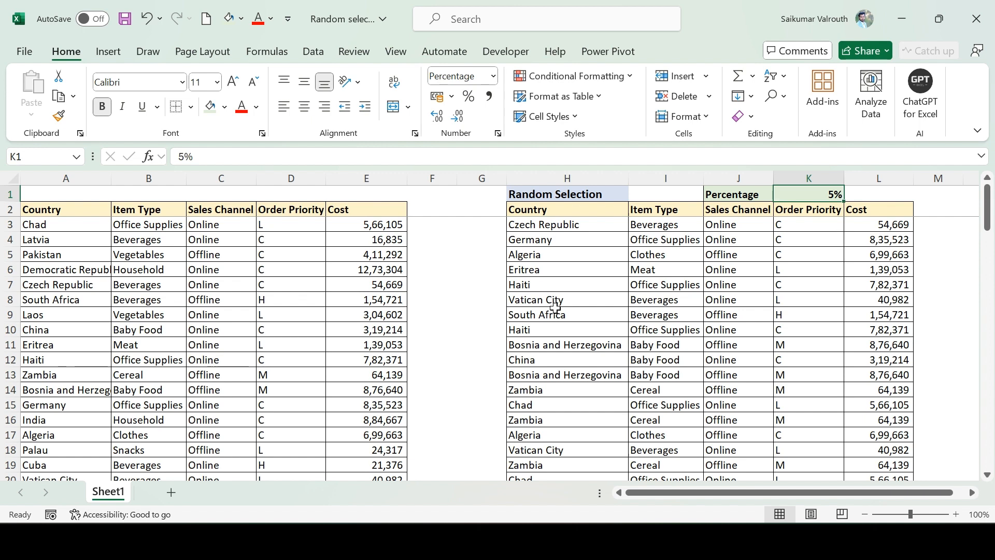
# - Insert the CHOOSEROWS function in front of SORTBY in the H3 formula, so the SORTBY expression becomes its array argument
pyautogui.click(525, 227)
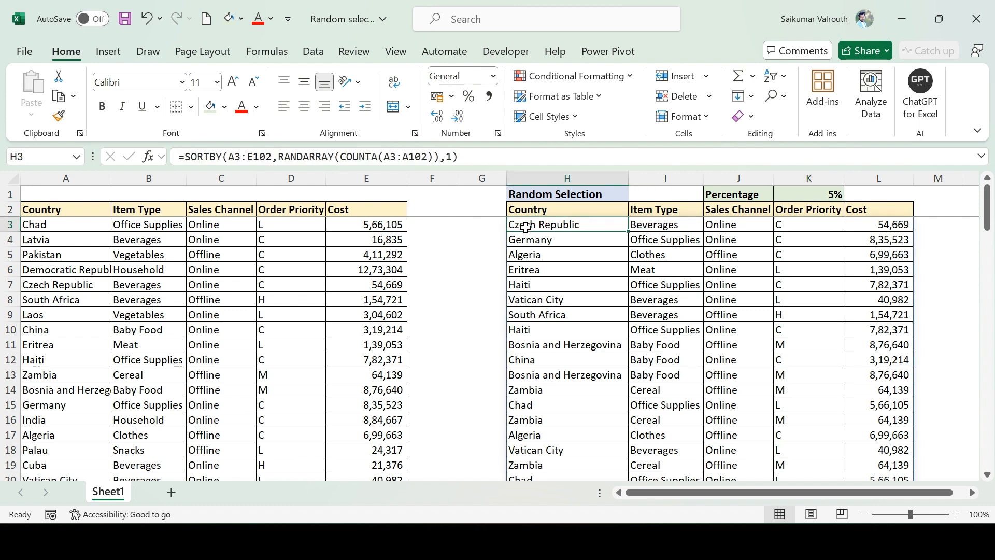
pyautogui.click(188, 156)
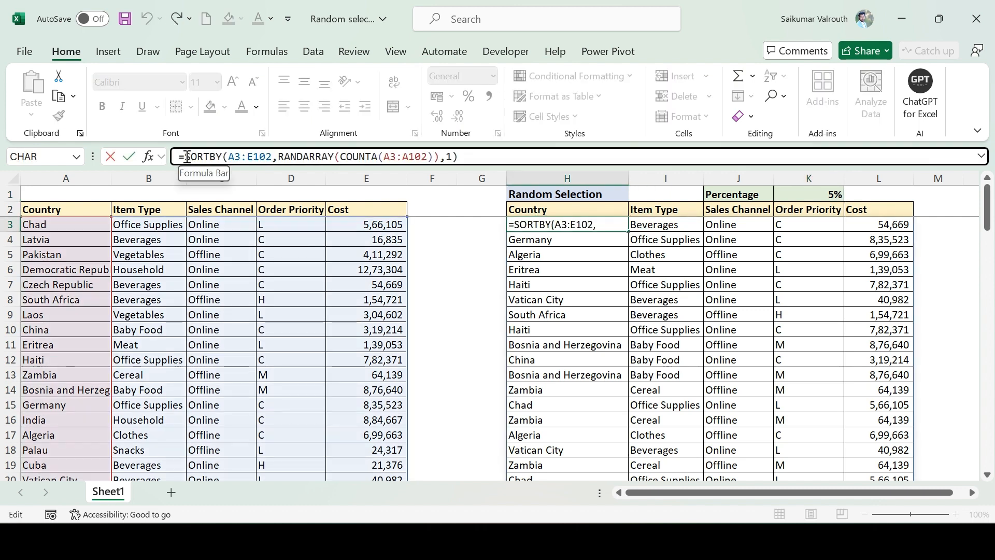
pyautogui.write('CH')
pyautogui.press('Down')
pyautogui.press('Down')
pyautogui.press('Down')
pyautogui.press('Down')
pyautogui.press('Down')
pyautogui.press('Down')
pyautogui.press('Down')
pyautogui.press('Down')
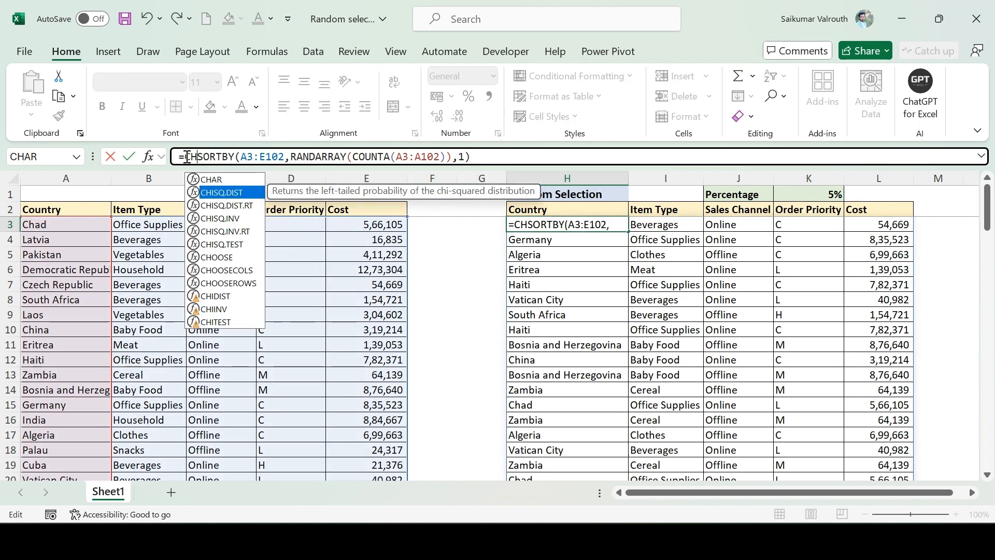
pyautogui.press('Tab')
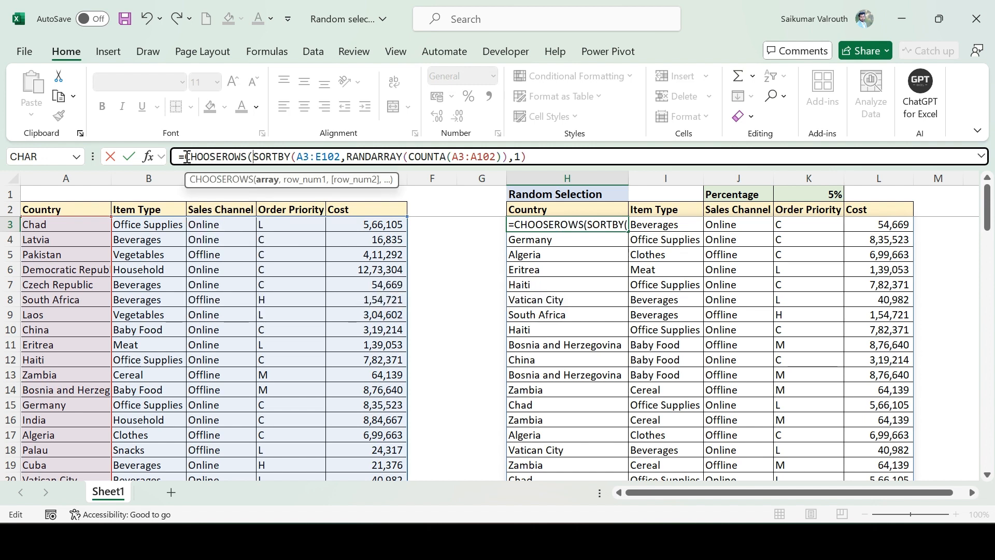
# - Add COUNTA(A3:A102)*K1 as the row_num1 argument of CHOOSEROWS, after the SORTBY expression
pyautogui.click(528, 154)
pyautogui.write(',')
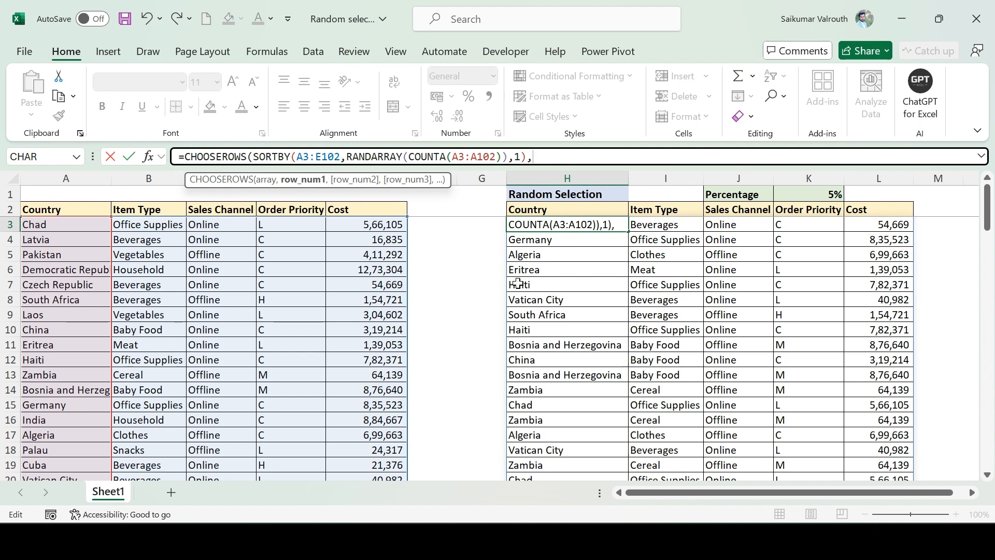
pyautogui.write('COUN')
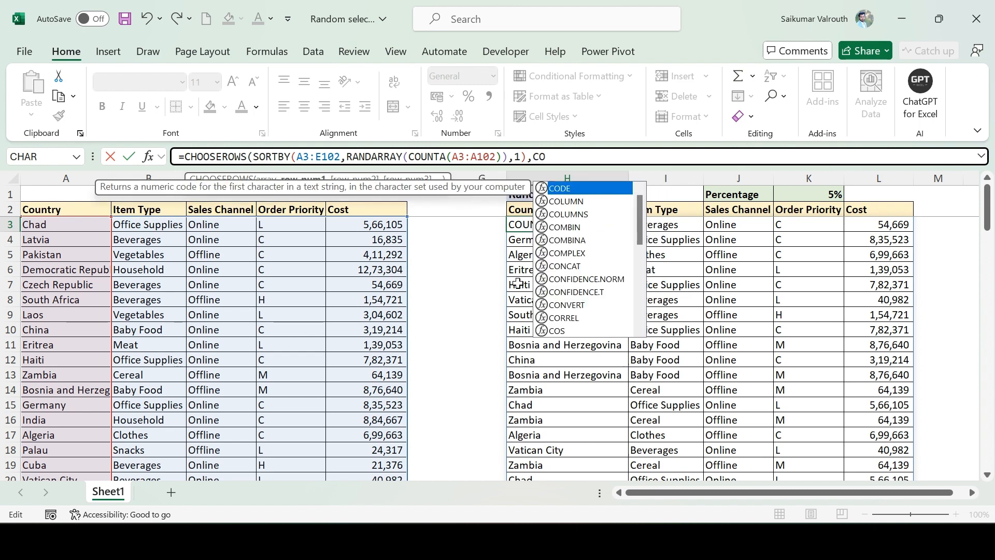
pyautogui.press('Down')
pyautogui.press('Tab')
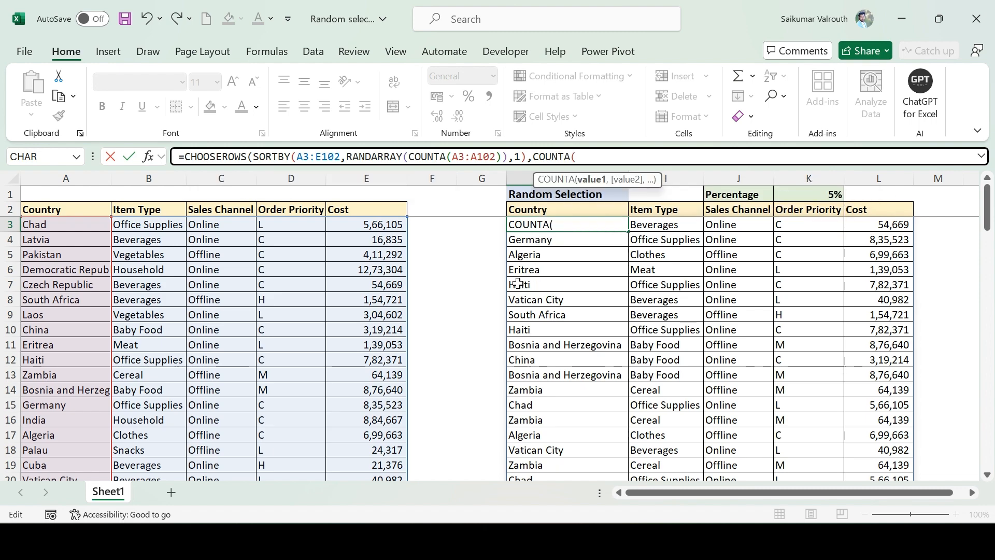
pyautogui.click(67, 224)
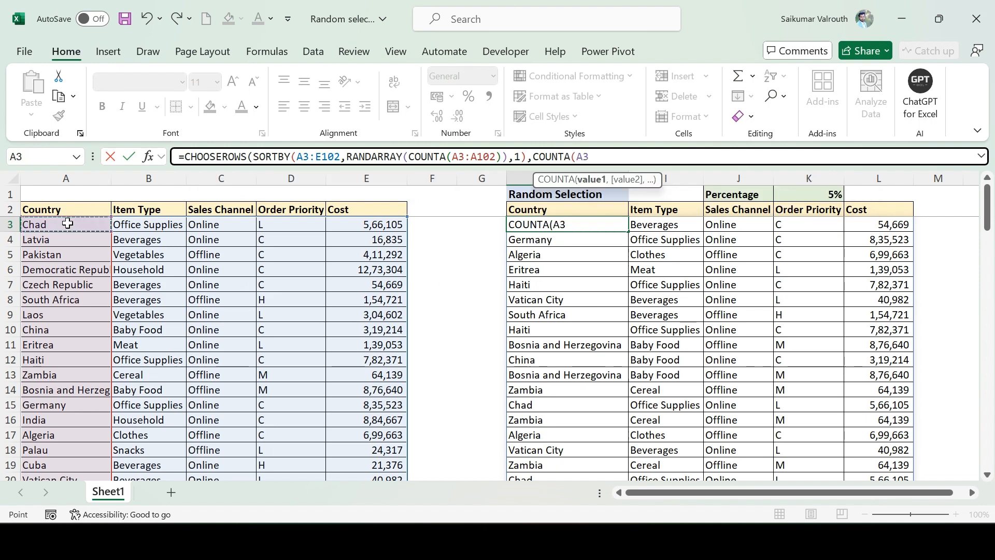
pyautogui.hotkey('ctrl', 'shift', 'Down')
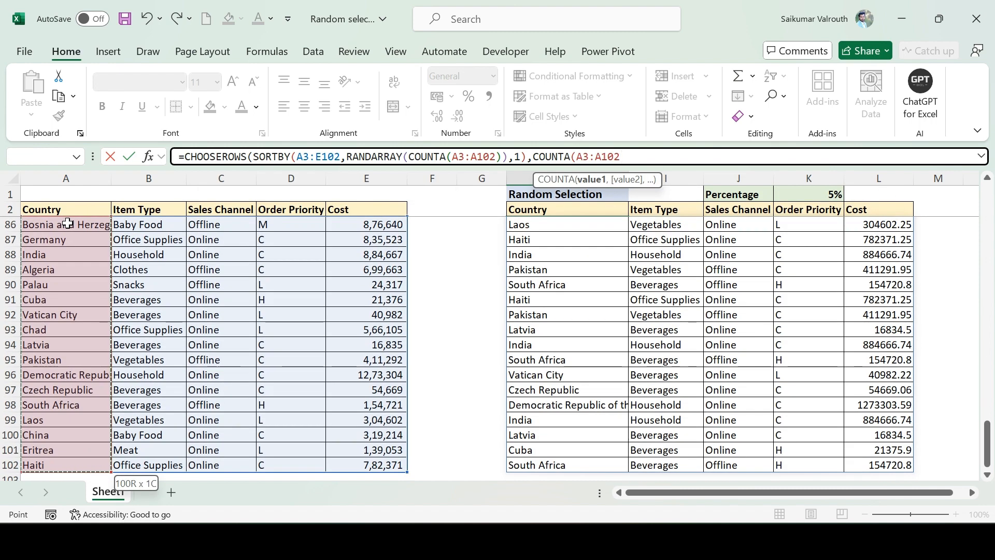
pyautogui.write(')*')
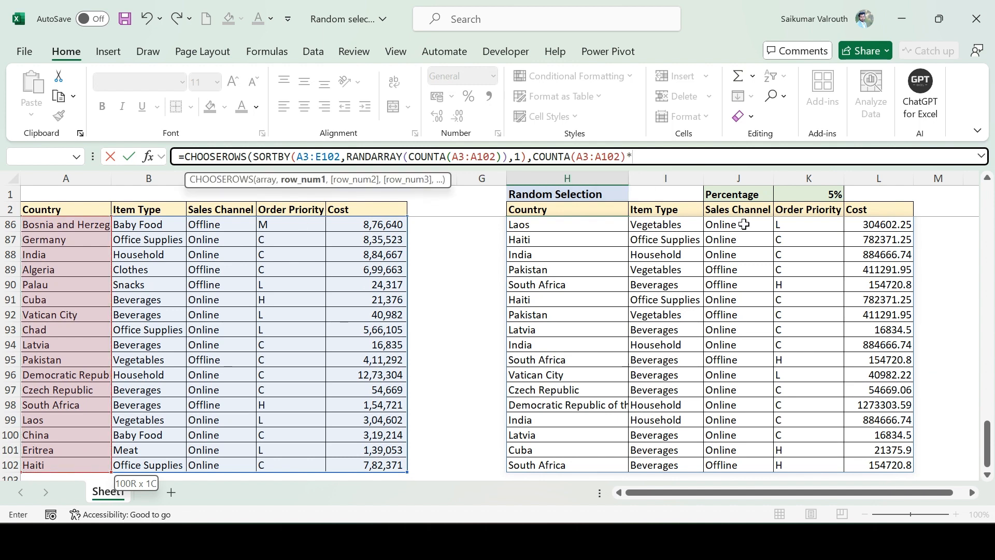
pyautogui.click(817, 195)
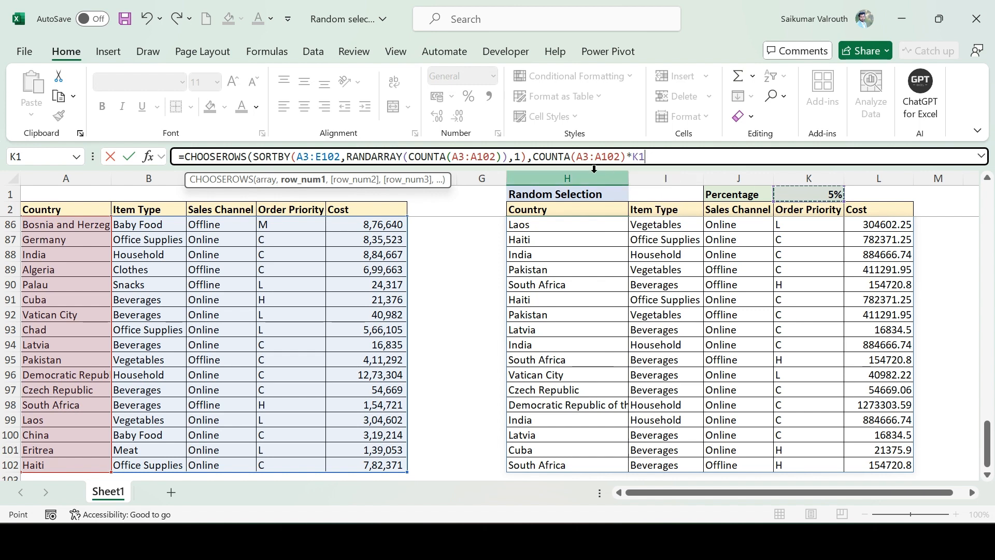
# - Wrap the COUNTA(A3:A102)*K1 expression in ROUNDDOWN with 0 as num_digits
pyautogui.click(533, 157)
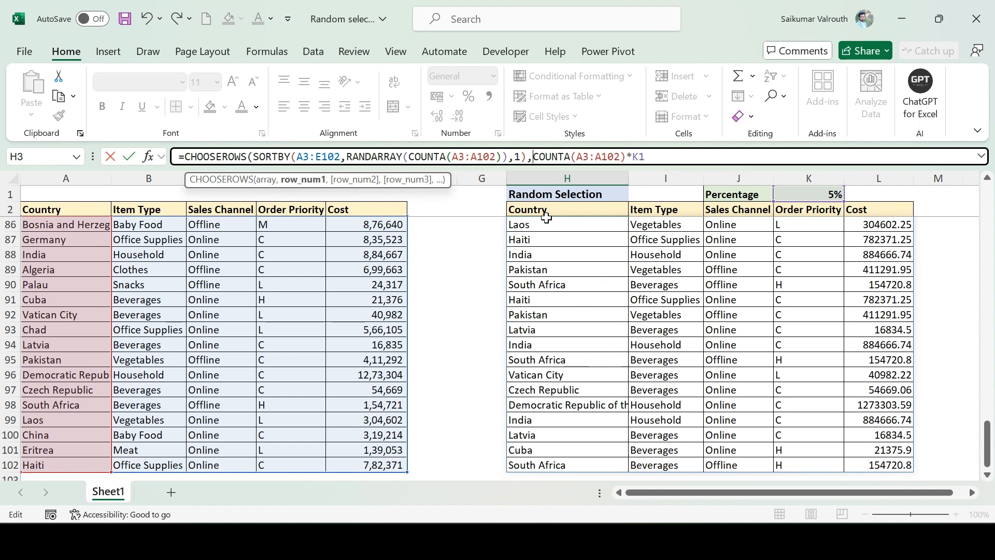
pyautogui.write('R')
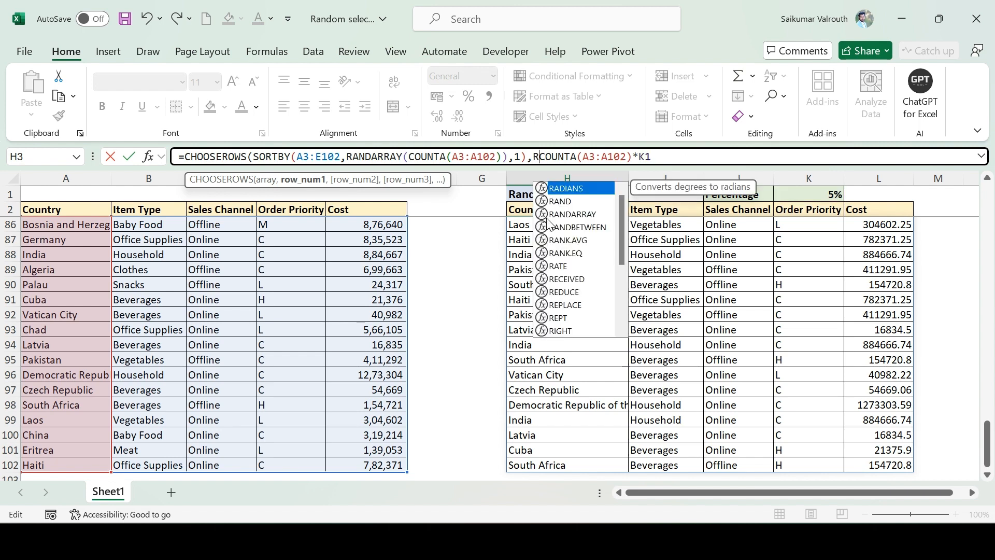
pyautogui.write('OU')
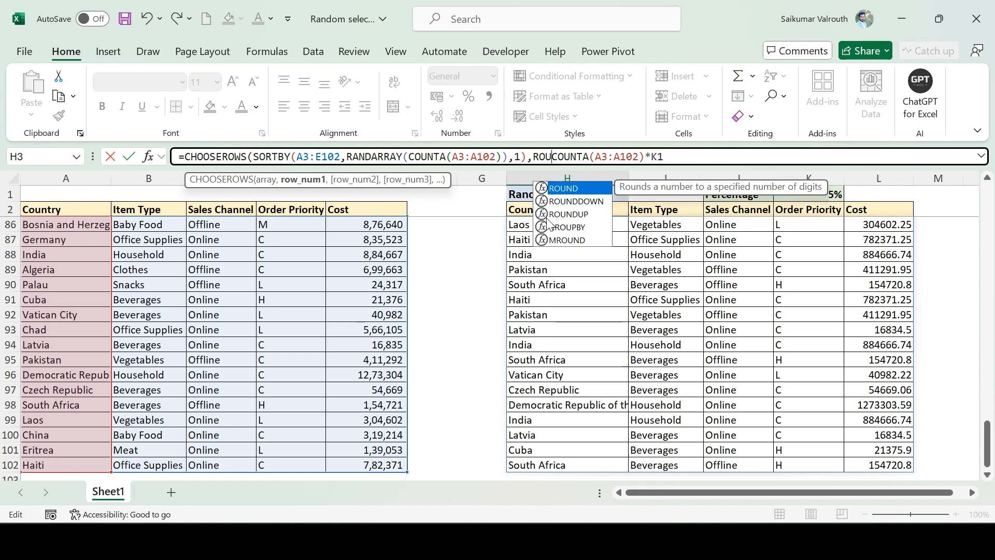
pyautogui.press('Down')
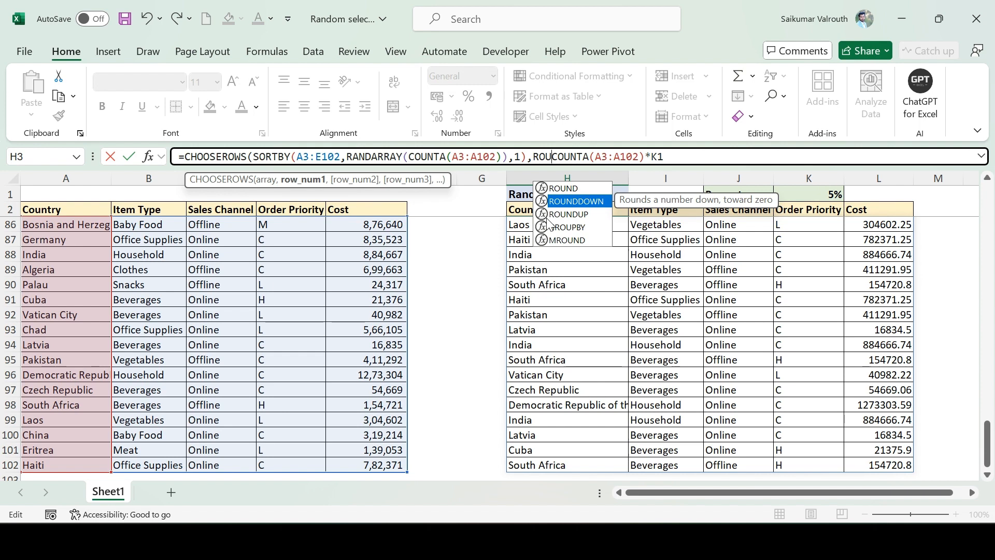
pyautogui.press('Tab')
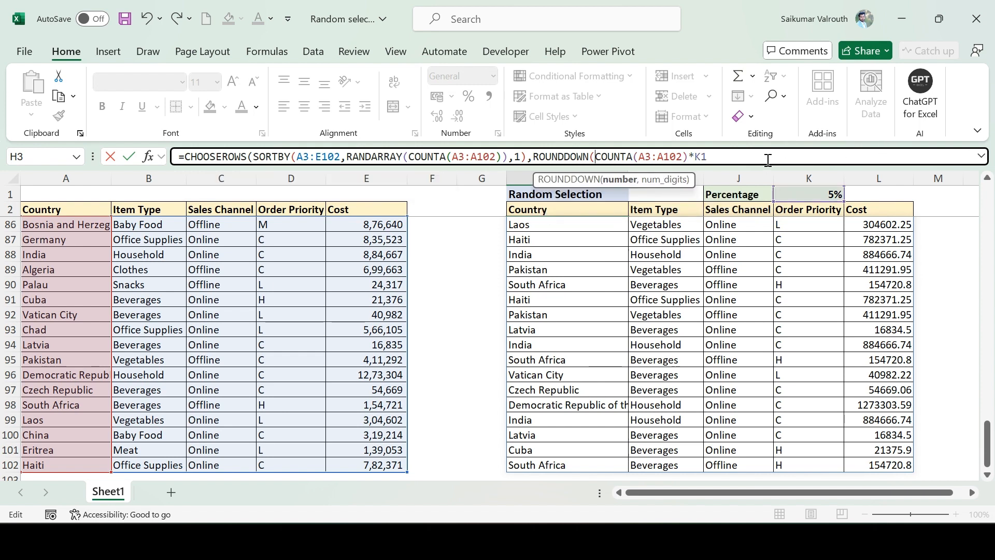
pyautogui.write(',')
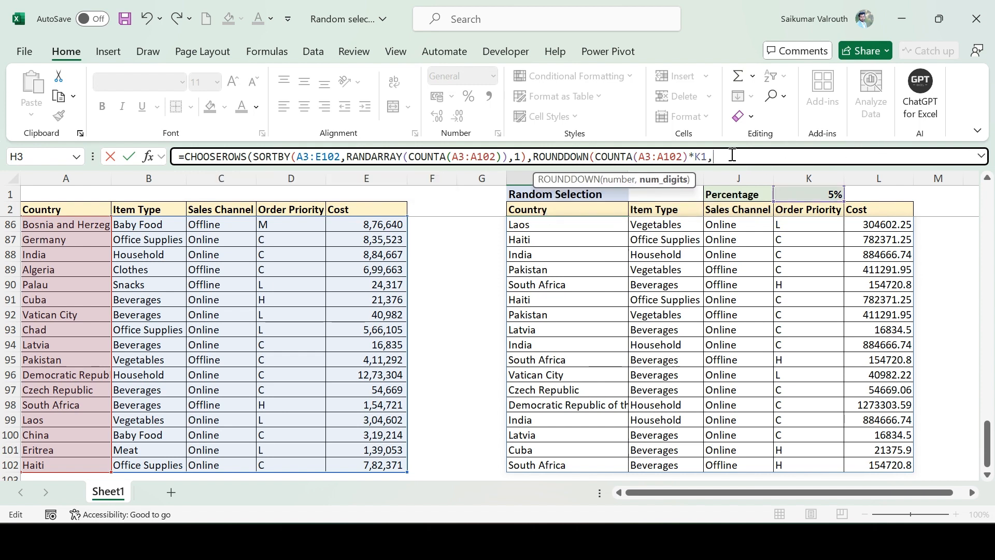
pyautogui.write('0)')
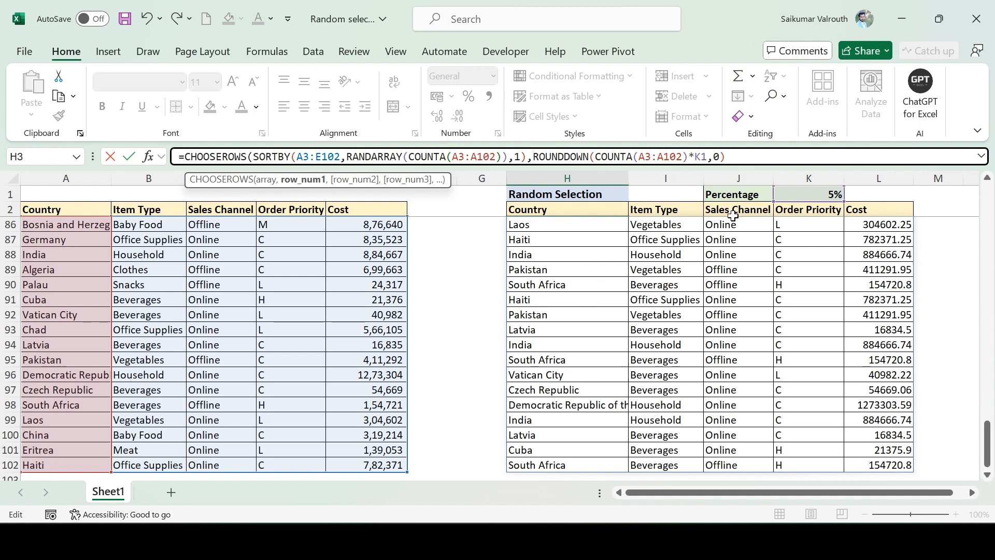
# - Wrap the ROUNDDOWN expression in SEQUENCE, close the CHOOSEROWS formula and enter it in H3
pyautogui.write('SEQ')
pyautogui.press('Tab')
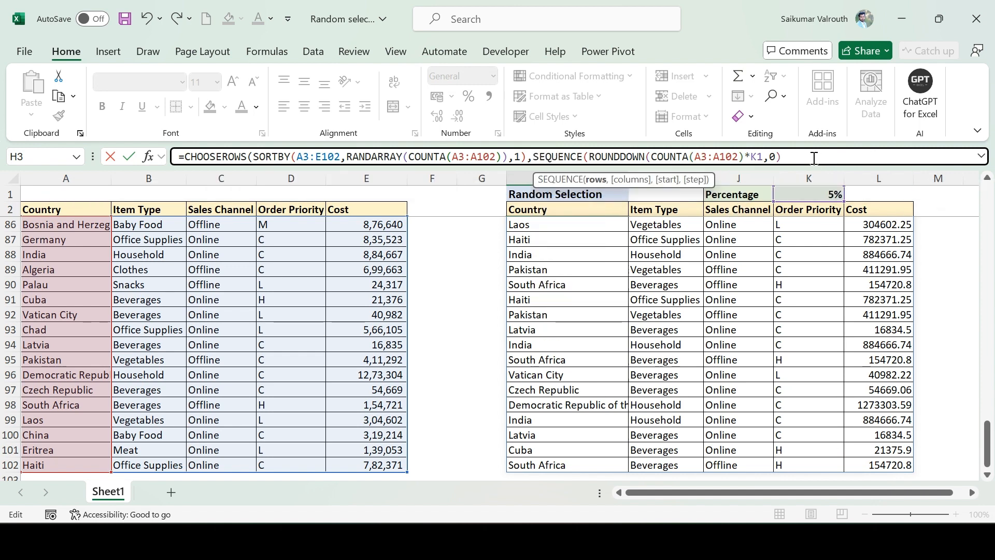
pyautogui.write(')')
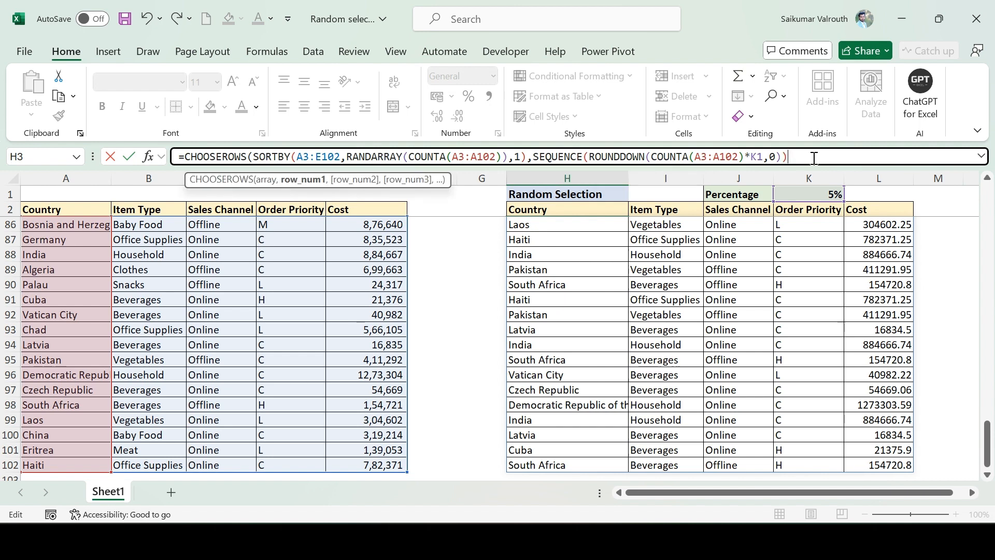
pyautogui.write(')')
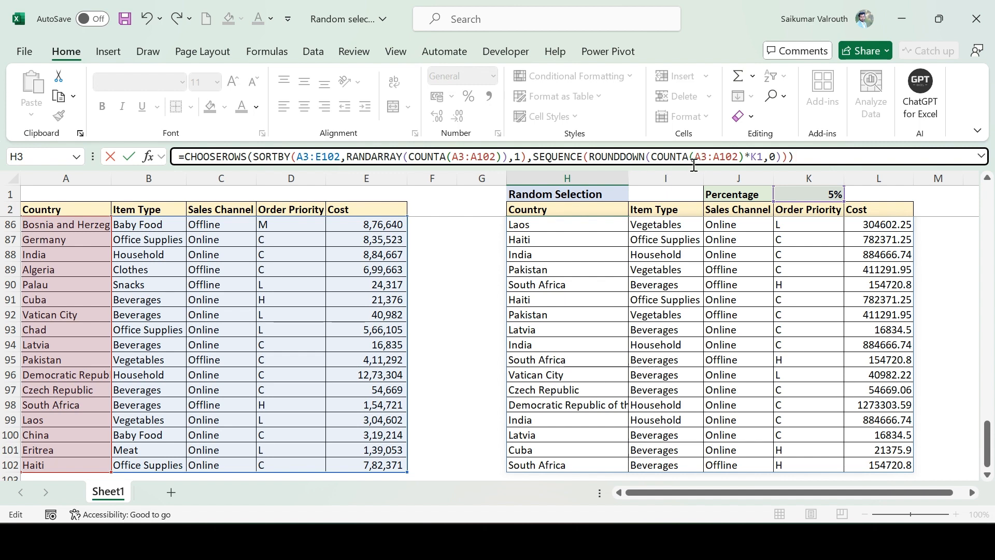
pyautogui.press('Return')
pyautogui.press('Up')
pyautogui.press('Up')
pyautogui.press('Up')
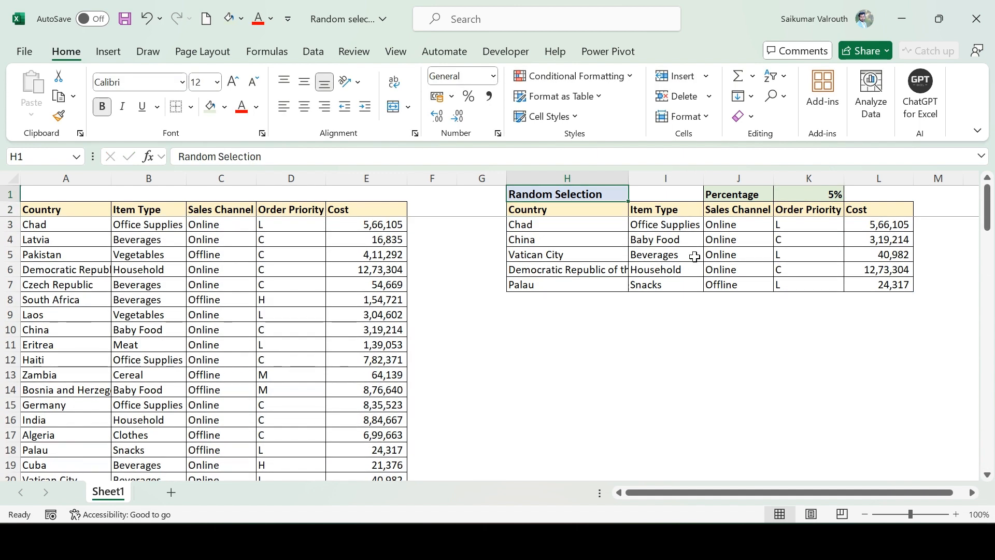
pyautogui.press('Down')
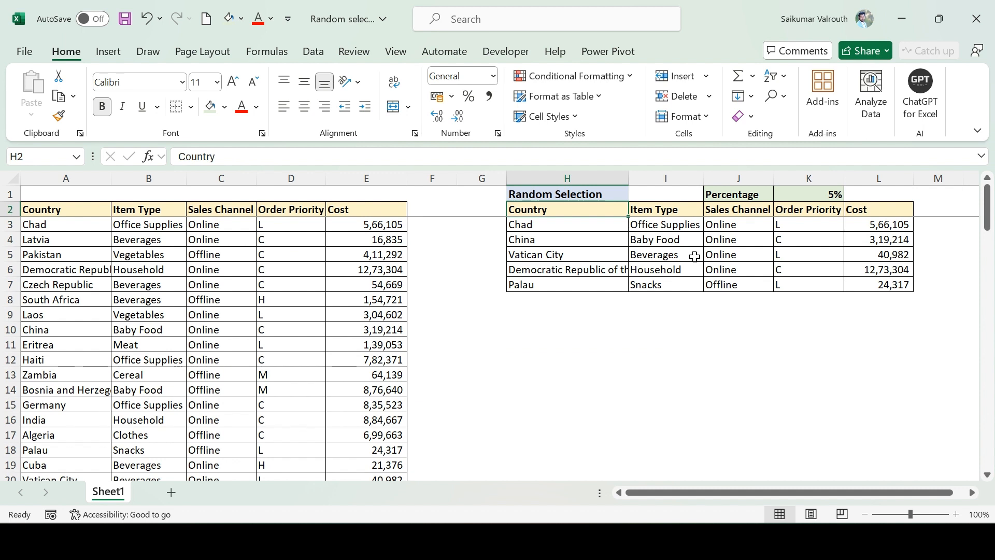
pyautogui.press('Down')
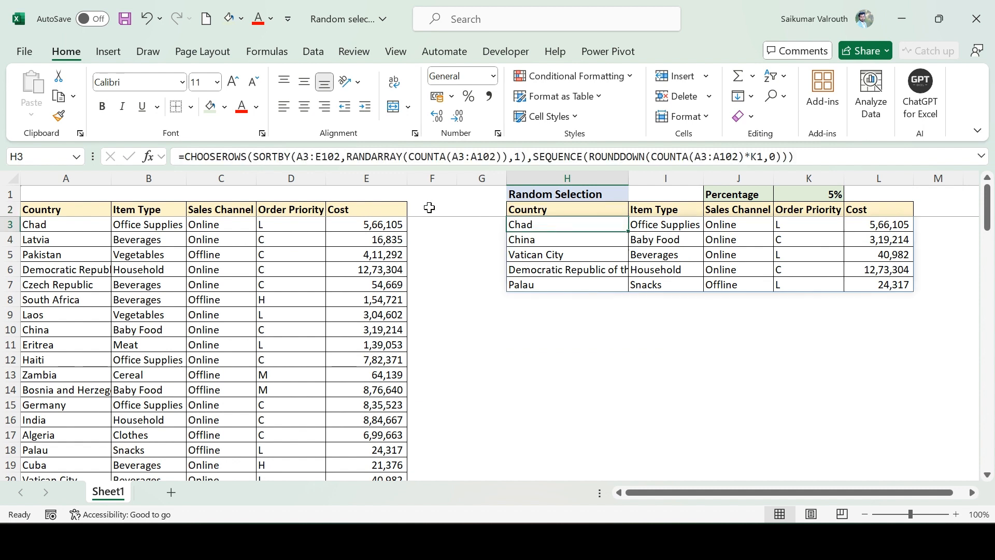
# - Change the Percentage value in cell K1 to 1%
pyautogui.click(824, 194)
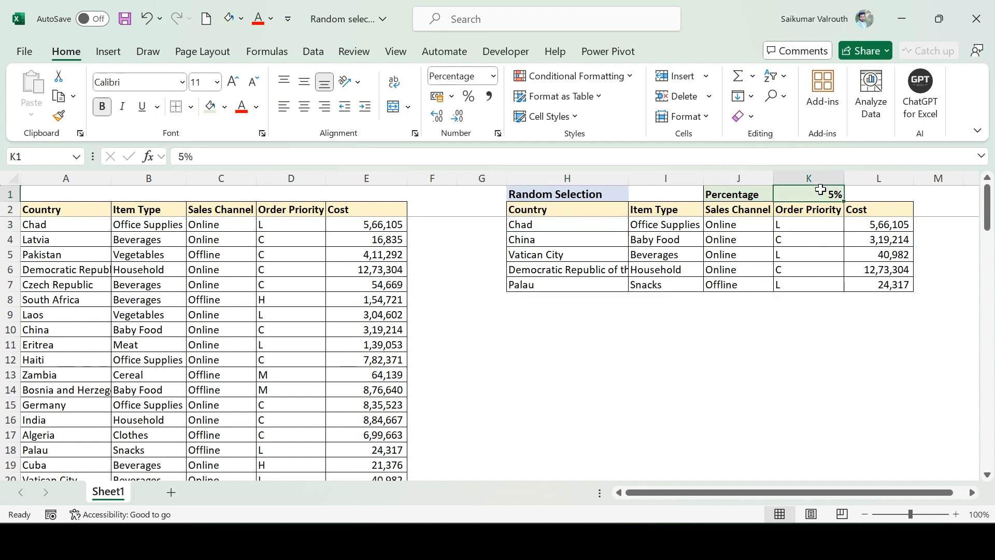
pyautogui.write('1')
pyautogui.press('Return')
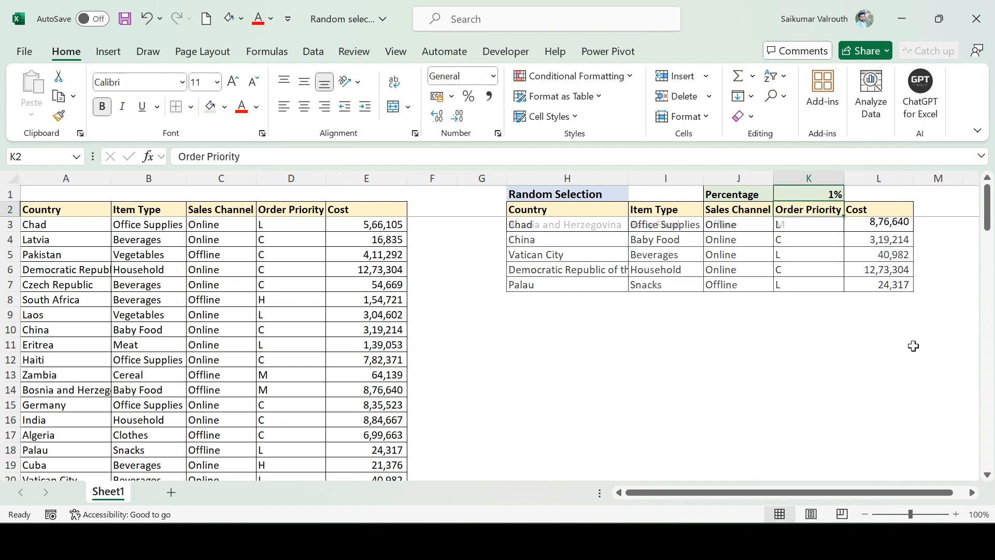
# - Change the Percentage value in cell K1 to 2% to test the random selection formula
pyautogui.press('Up')
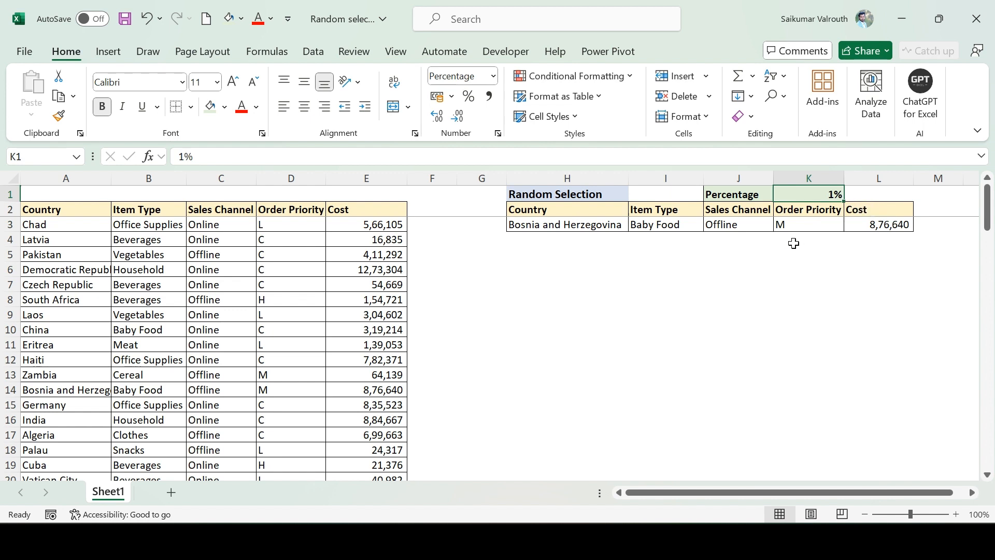
pyautogui.write('2')
pyautogui.press('Return')
pyautogui.press('Up')
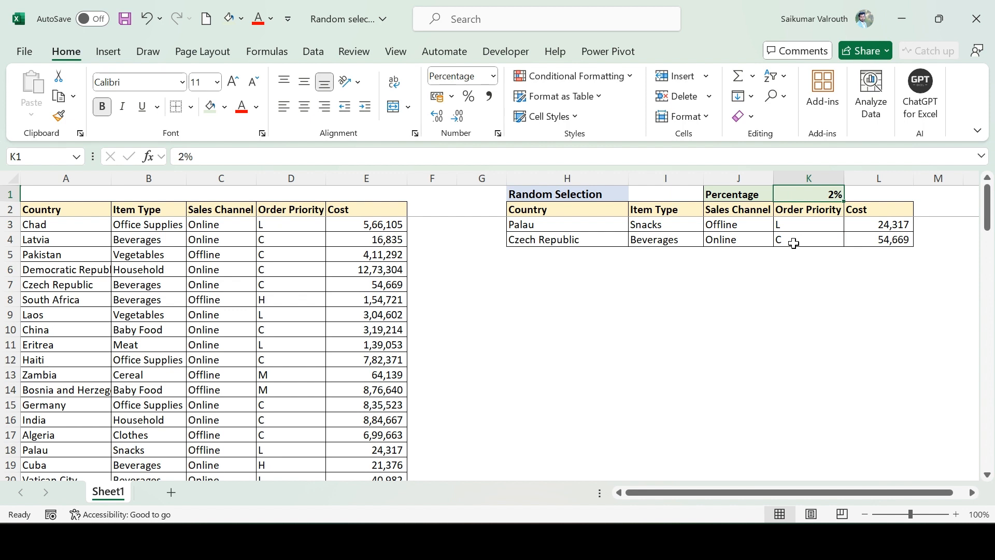
# - Open the CHOOSEROWS formula in H3 for review and re-enter it without edits
pyautogui.click(581, 223)
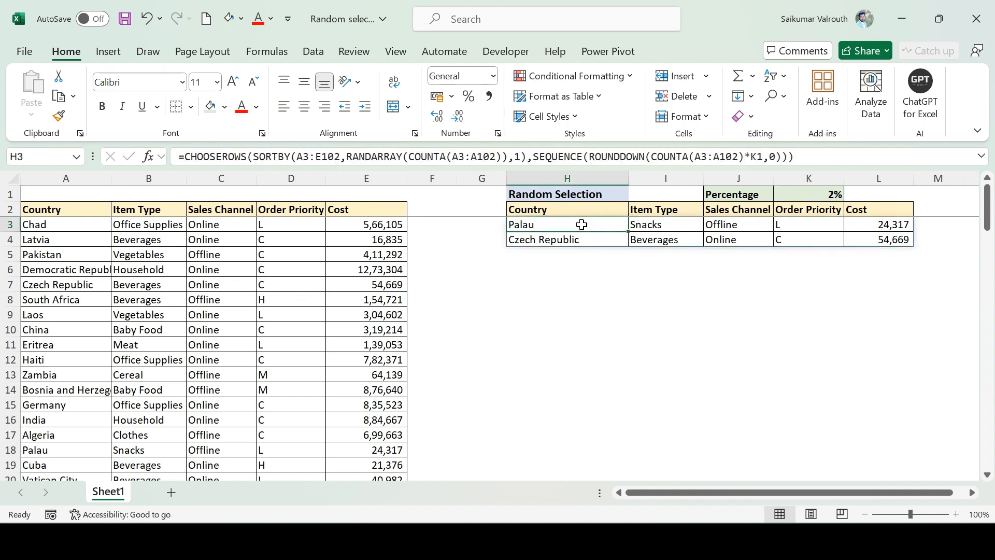
pyautogui.doubleClick(581, 224)
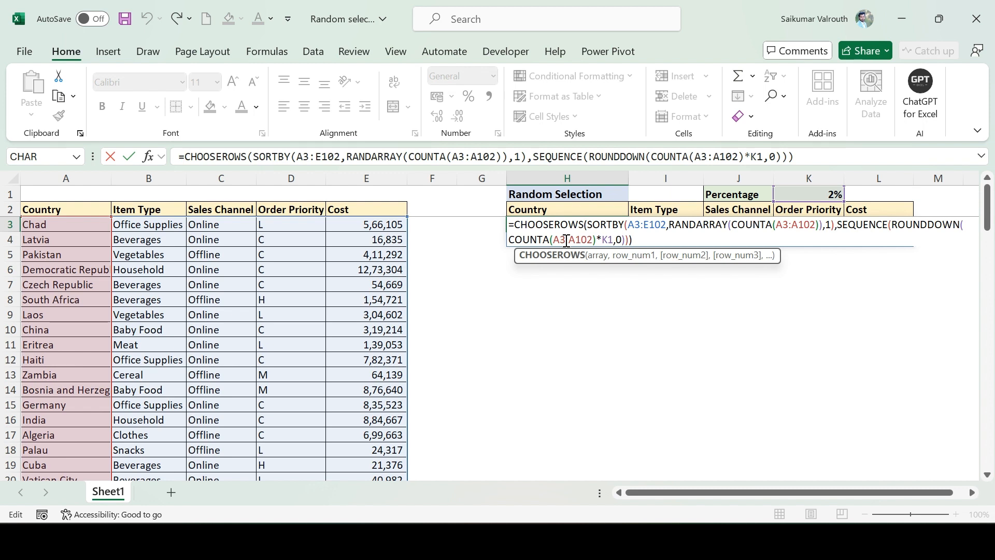
pyautogui.click(644, 243)
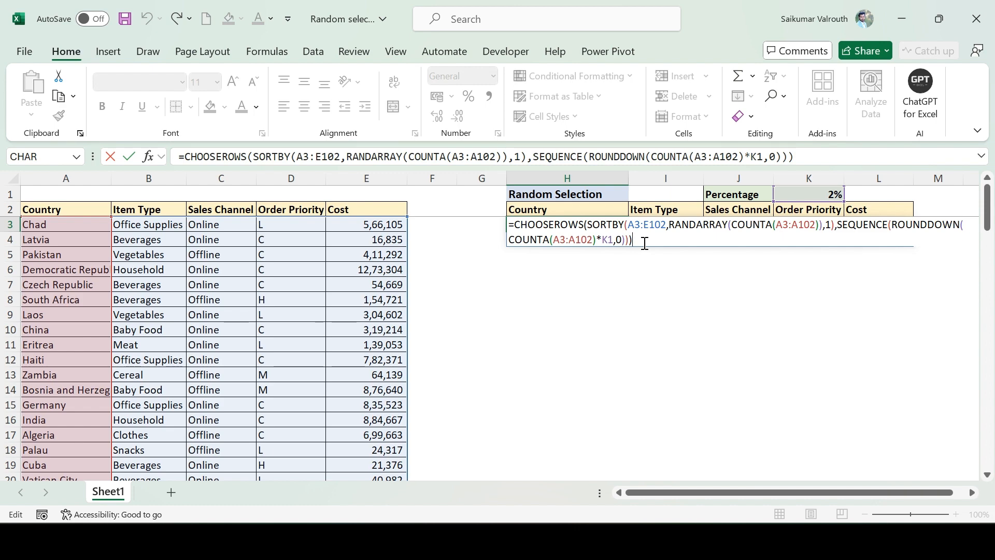
pyautogui.hotkey('ctrl', 'Return')
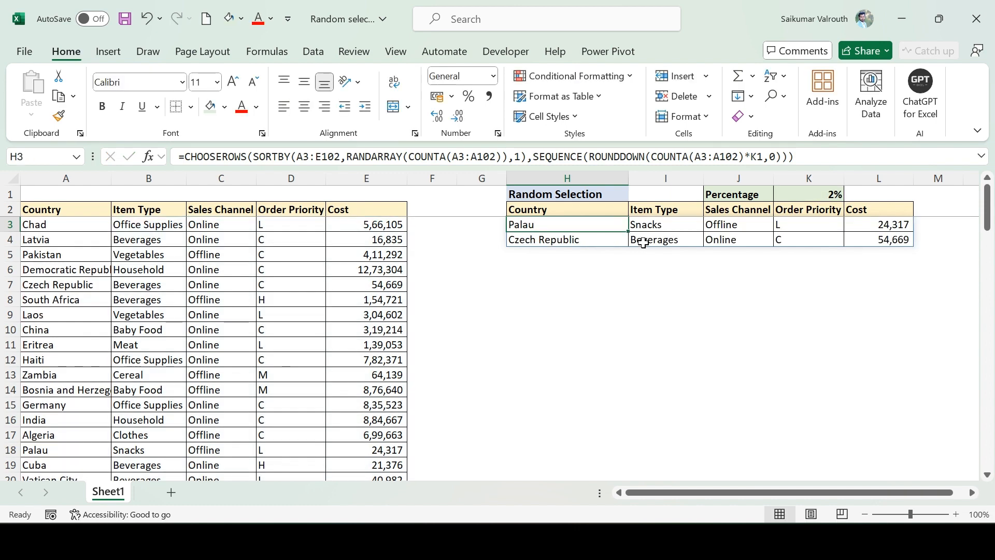